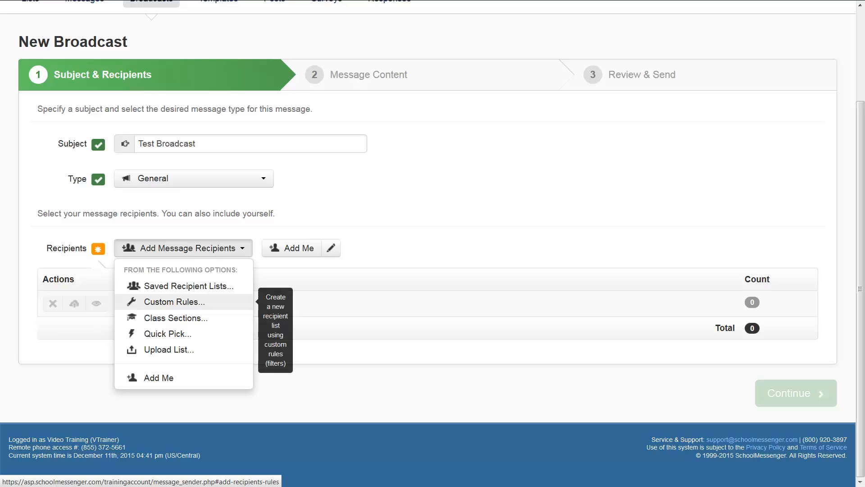
Start adding broadcast recipients by custom rules and save a rule where Contact Type is in Student.
{"action": "left_click", "coordinate": [175, 301]}
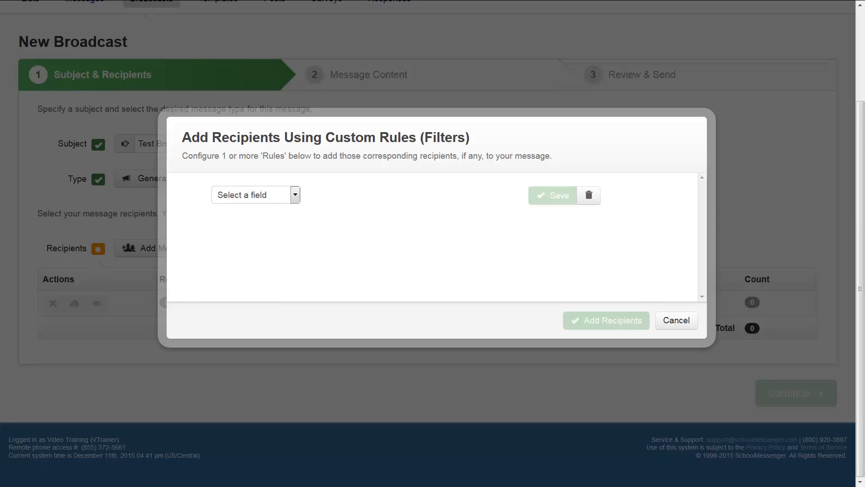
{"action": "left_click", "coordinate": [295, 195]}
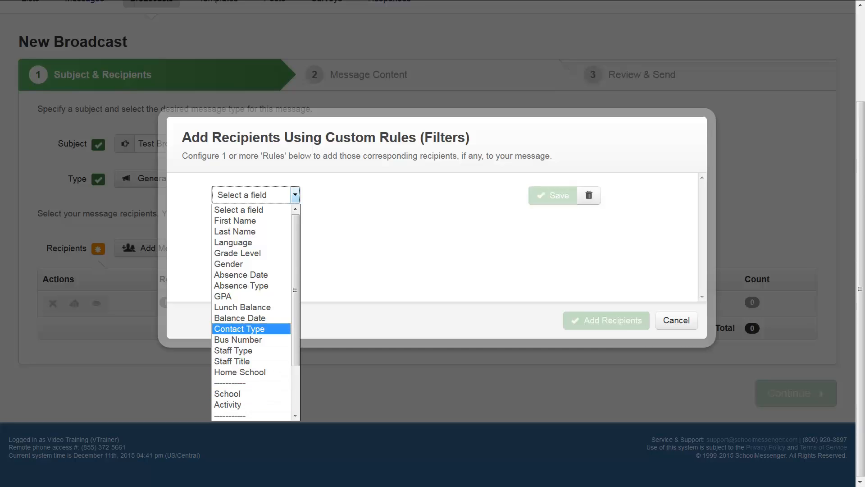
{"action": "left_click", "coordinate": [240, 329]}
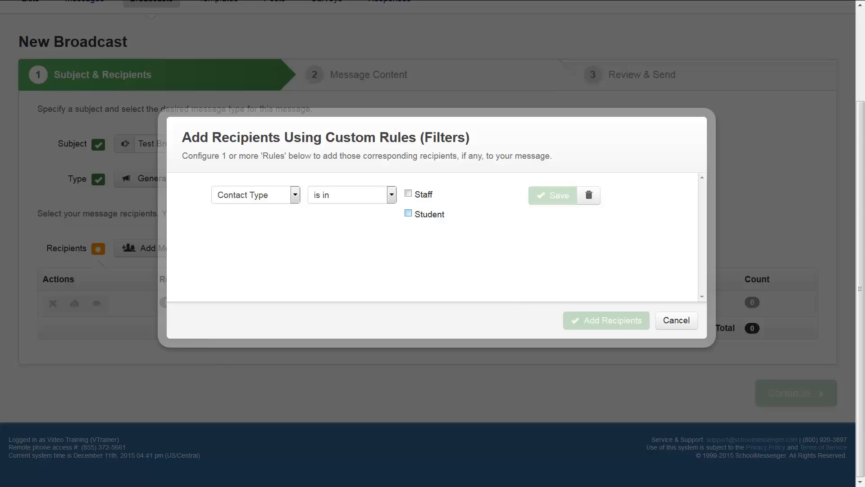
{"action": "left_click", "coordinate": [408, 213]}
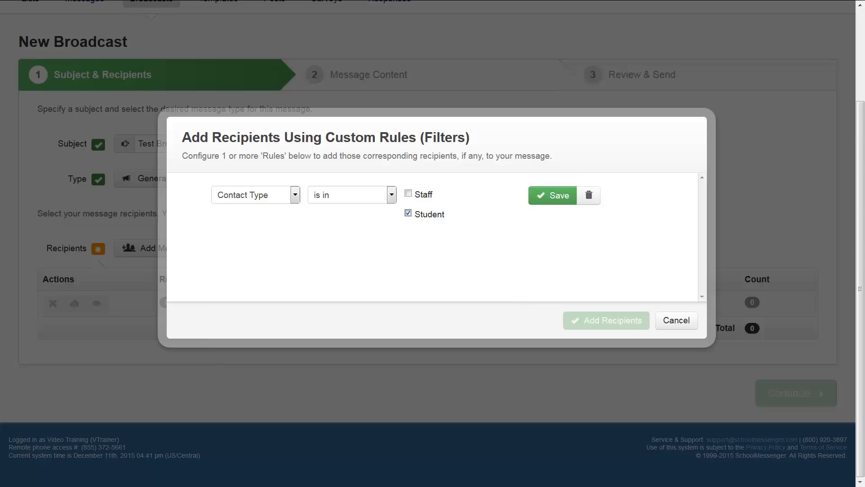
{"action": "left_click", "coordinate": [552, 195]}
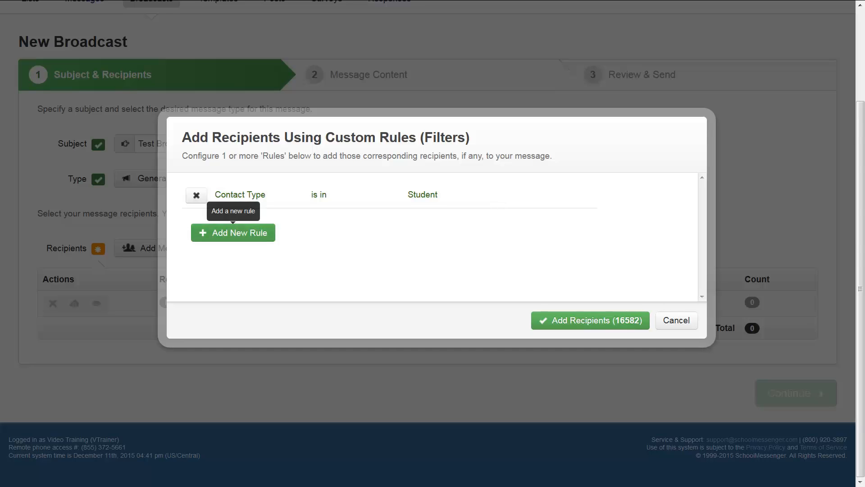
Add and save a second rule where Grade Level is in 9 and 10.
{"action": "left_click", "coordinate": [233, 233]}
{"action": "left_click", "coordinate": [299, 221]}
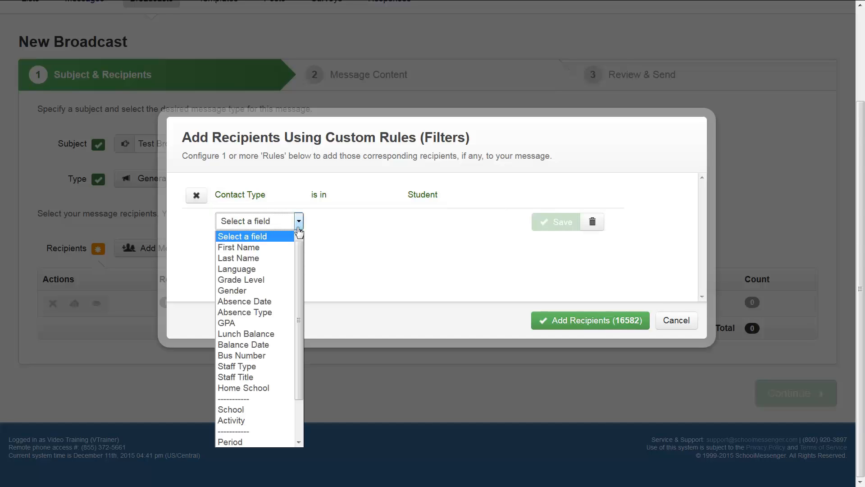
{"action": "left_click", "coordinate": [274, 284]}
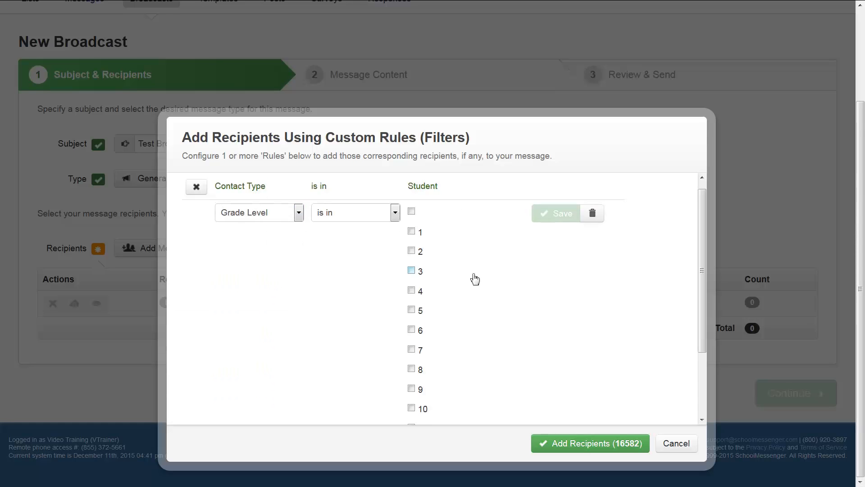
{"action": "scroll", "coordinate": [473, 281], "scroll_direction": "down", "scroll_amount": 3}
{"action": "scroll", "coordinate": [474, 279], "scroll_direction": "down", "scroll_amount": 1}
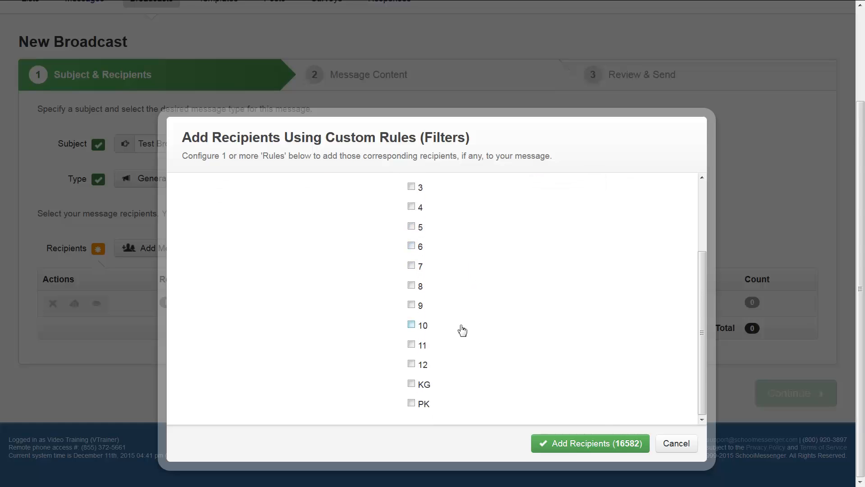
{"action": "left_click", "coordinate": [412, 305]}
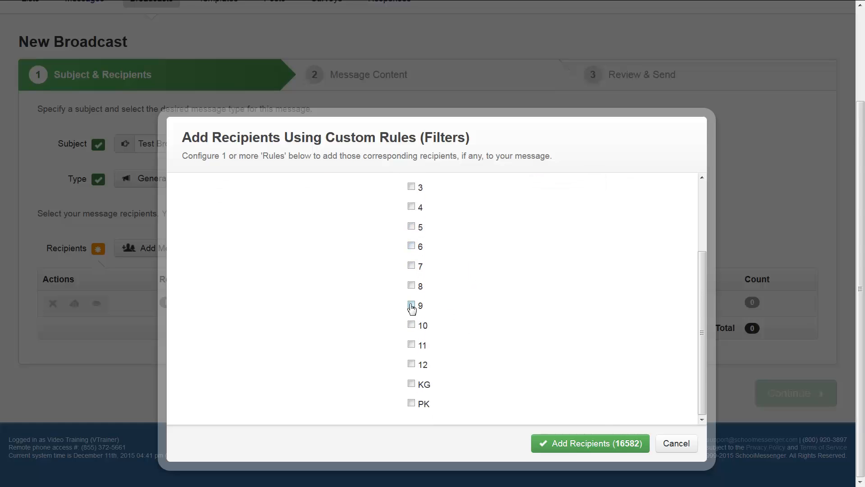
{"action": "left_click", "coordinate": [413, 326]}
{"action": "scroll", "coordinate": [491, 333], "scroll_direction": "up", "scroll_amount": 2}
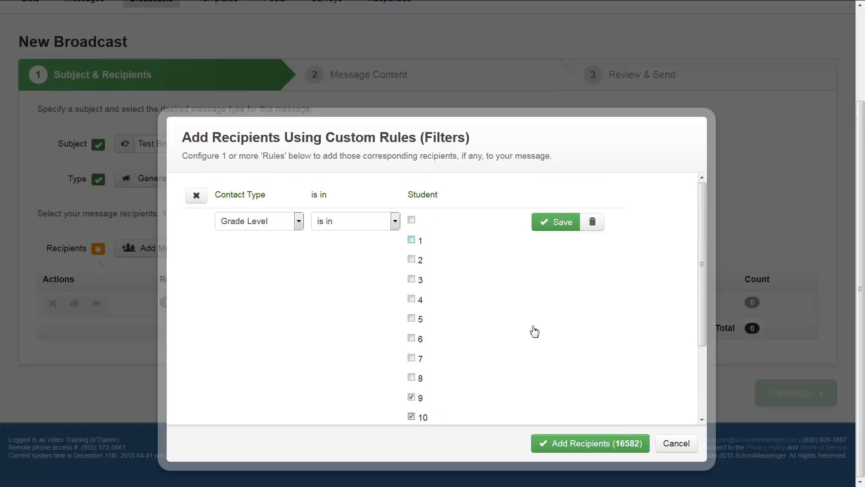
{"action": "left_click", "coordinate": [554, 224]}
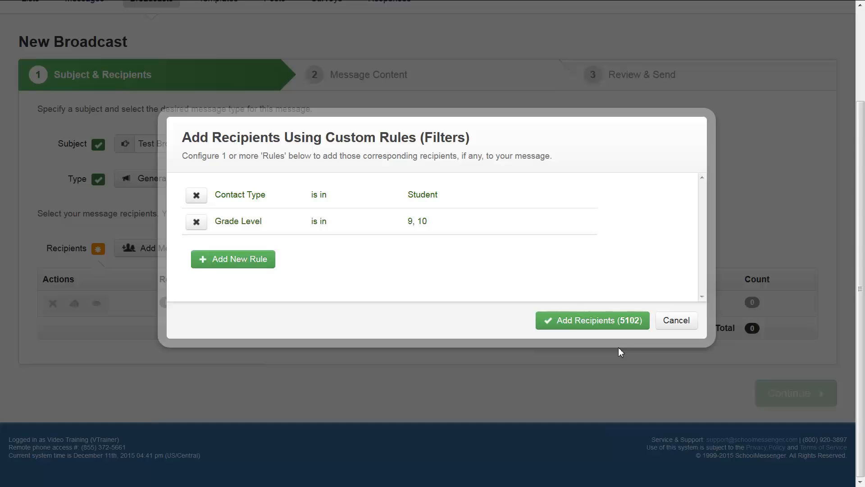
Add and save a third rule where Bus Number is in 103 and 107.
{"action": "left_click", "coordinate": [235, 258]}
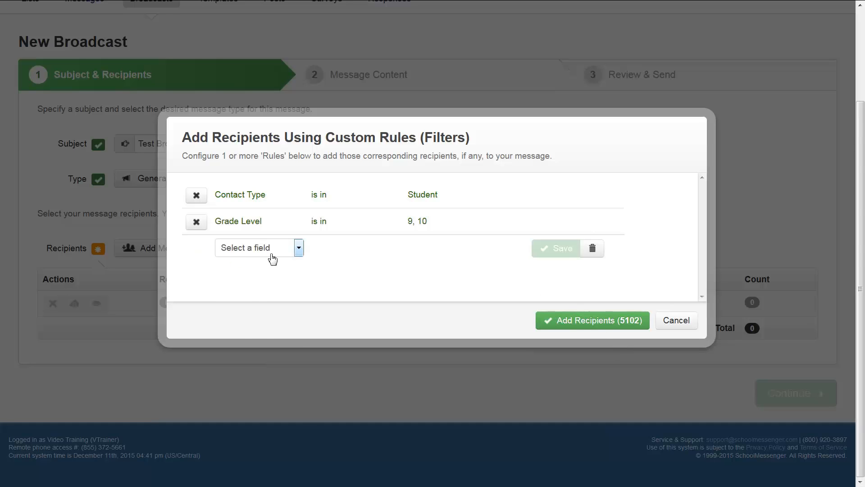
{"action": "left_click", "coordinate": [289, 254]}
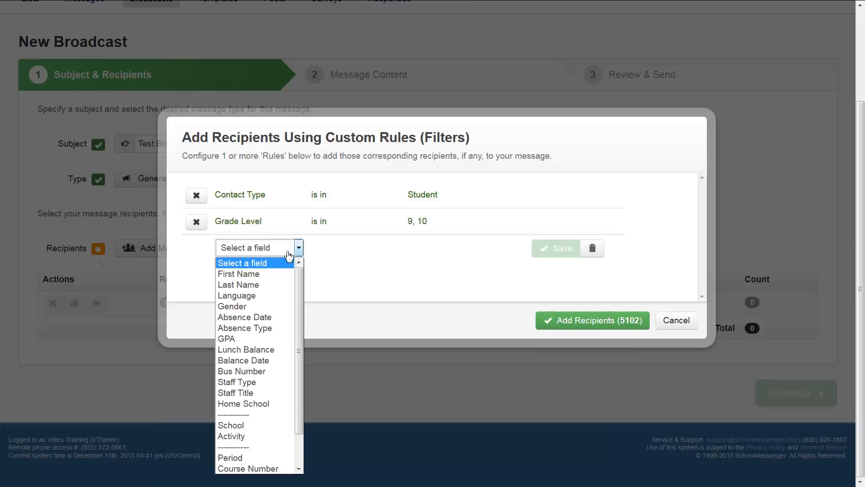
{"action": "left_click", "coordinate": [270, 371]}
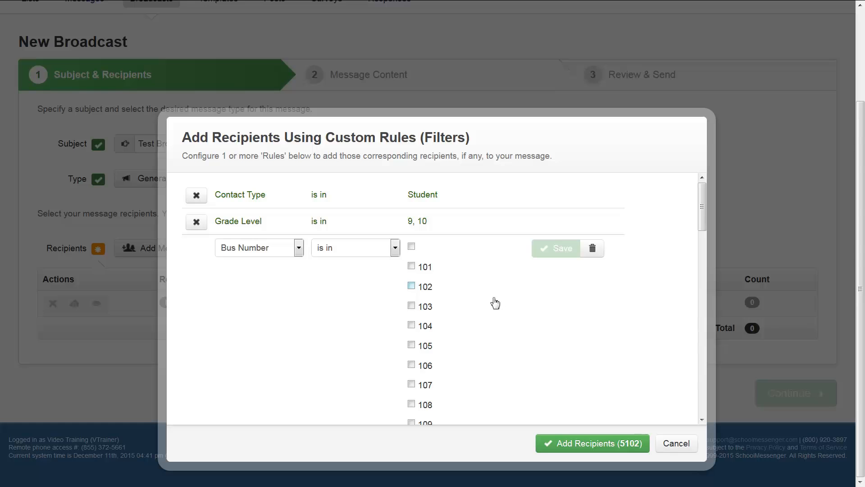
{"action": "left_click", "coordinate": [412, 306]}
{"action": "left_click", "coordinate": [411, 385]}
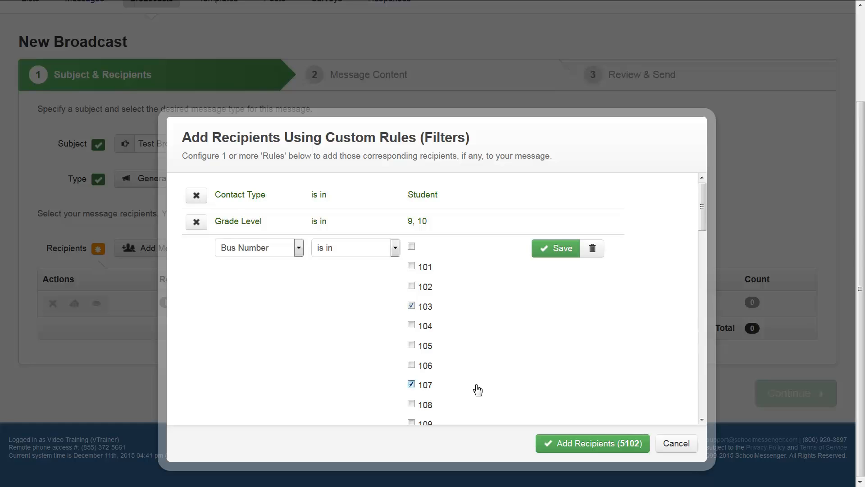
{"action": "left_click", "coordinate": [557, 248]}
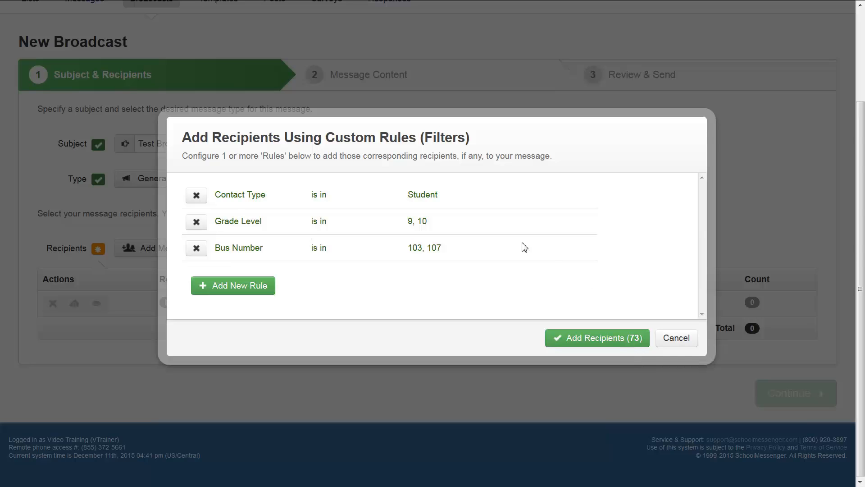
Remove the Grade Level and Bus Number rules from the recipient filters.
{"action": "left_click", "coordinate": [197, 221]}
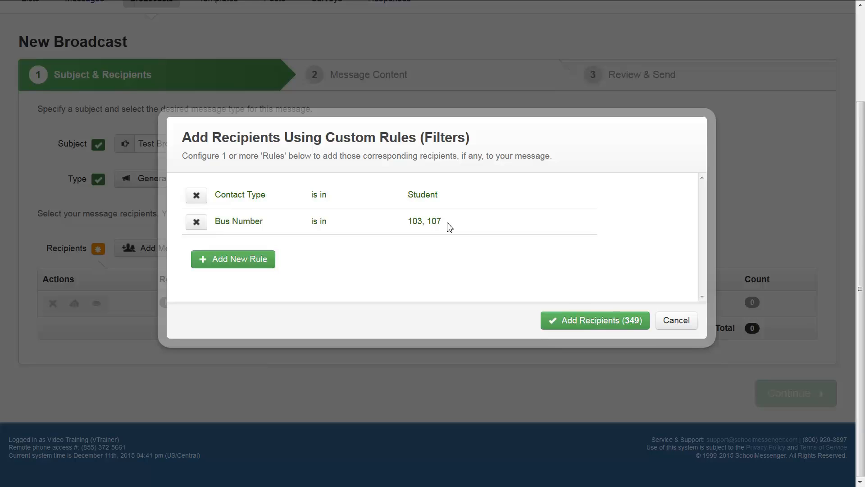
{"action": "left_click", "coordinate": [196, 221]}
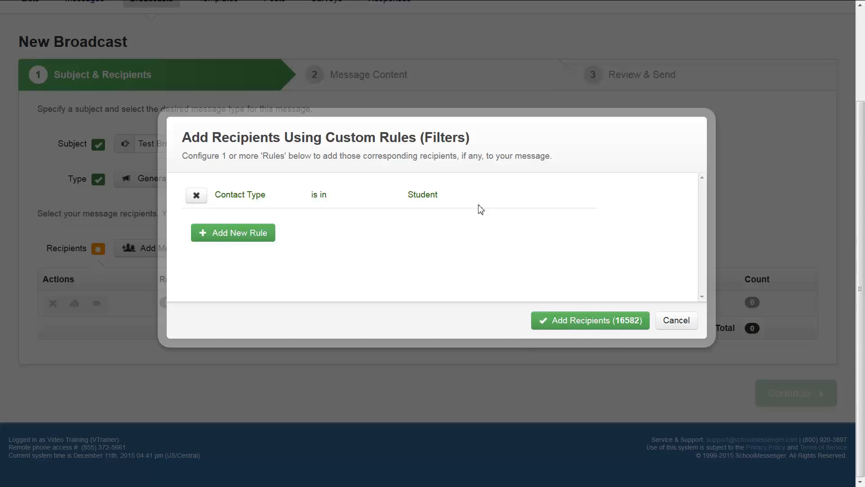
{"action": "left_click_drag", "start_coordinate": [469, 194], "coordinate": [271, 195]}
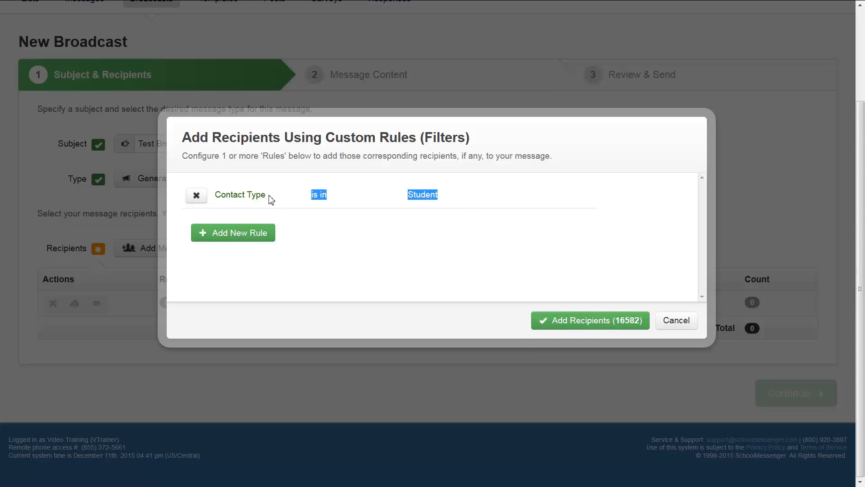
{"action": "left_click", "coordinate": [479, 201]}
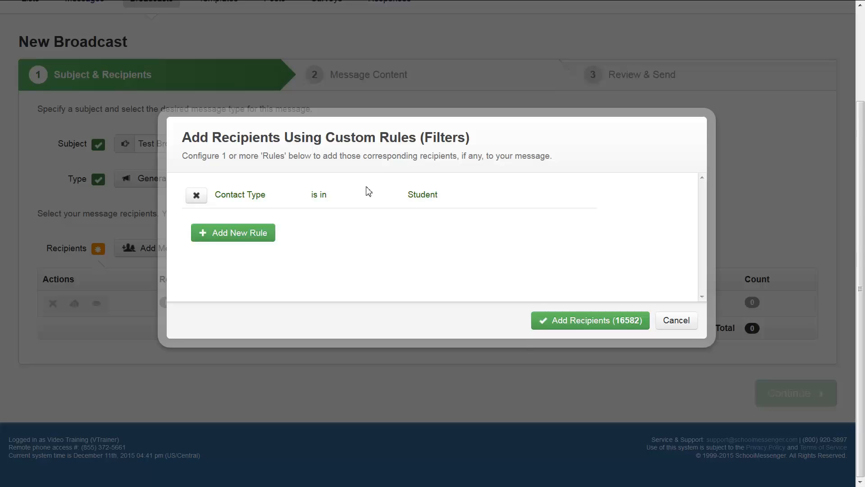
Add the recipients matching the Contact Type rule to the broadcast.
{"action": "left_click", "coordinate": [622, 320]}
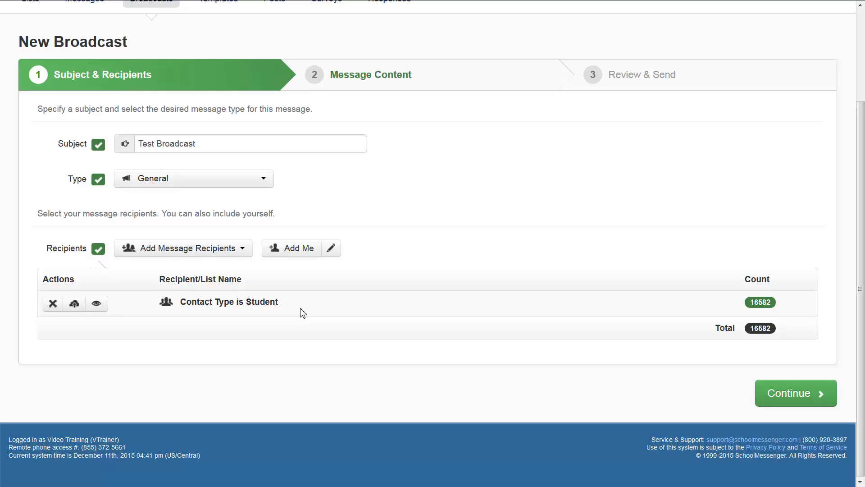
{"action": "left_click_drag", "start_coordinate": [279, 301], "coordinate": [174, 305]}
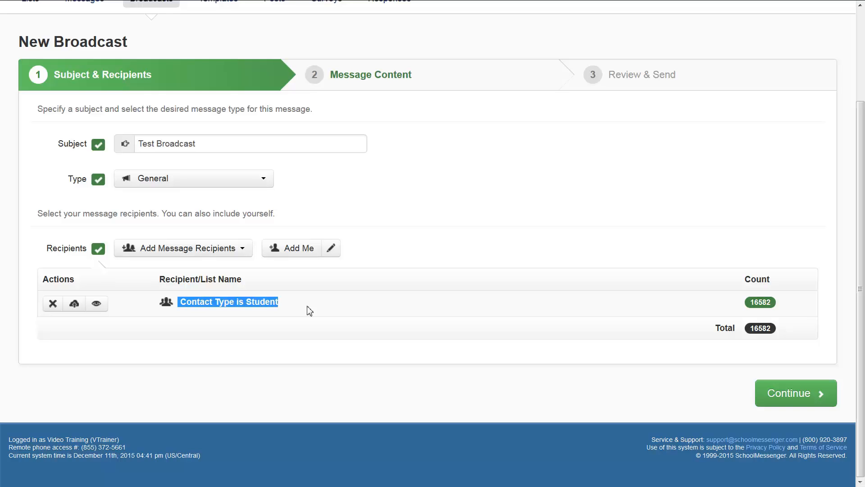
{"action": "left_click_drag", "start_coordinate": [82, 282], "coordinate": [39, 280]}
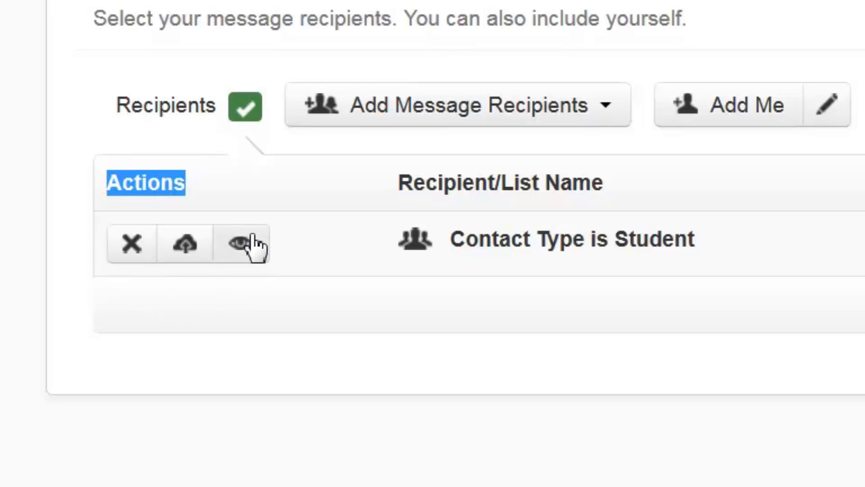
Save the Contact Type recipient list for re-use under the name "All Student".
{"action": "left_click", "coordinate": [193, 247]}
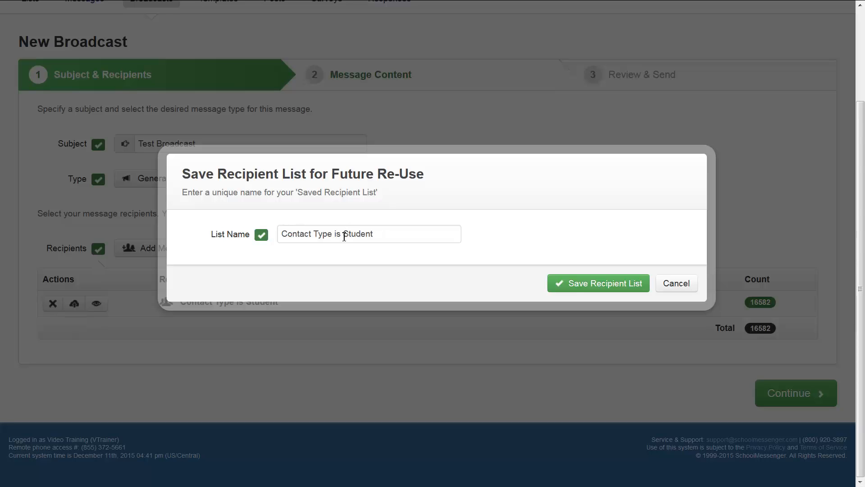
{"action": "left_click_drag", "start_coordinate": [342, 234], "coordinate": [234, 238]}
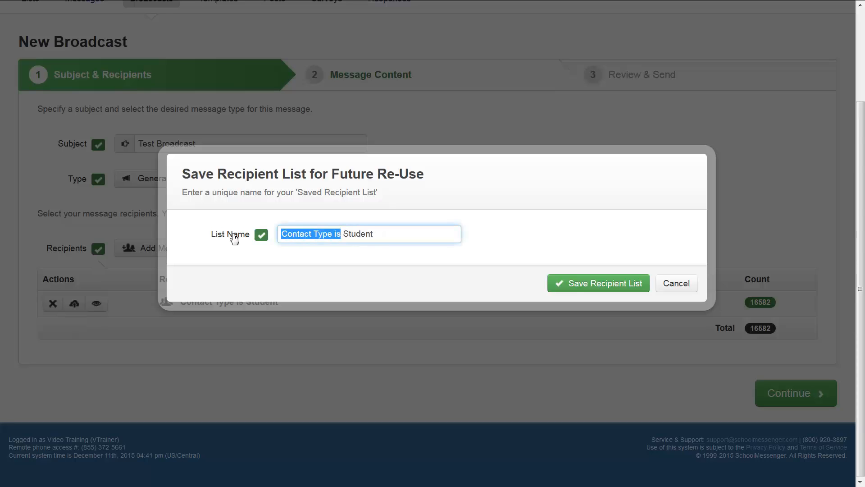
{"action": "type", "text": "All"}
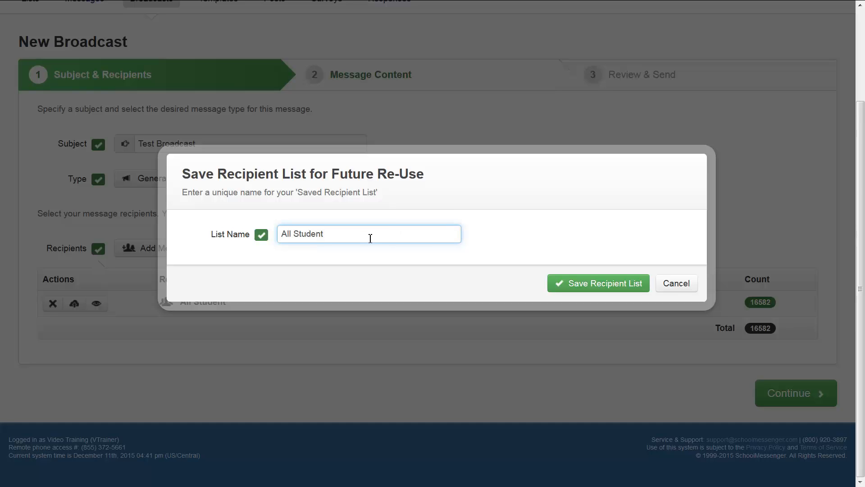
{"action": "left_click", "coordinate": [589, 292]}
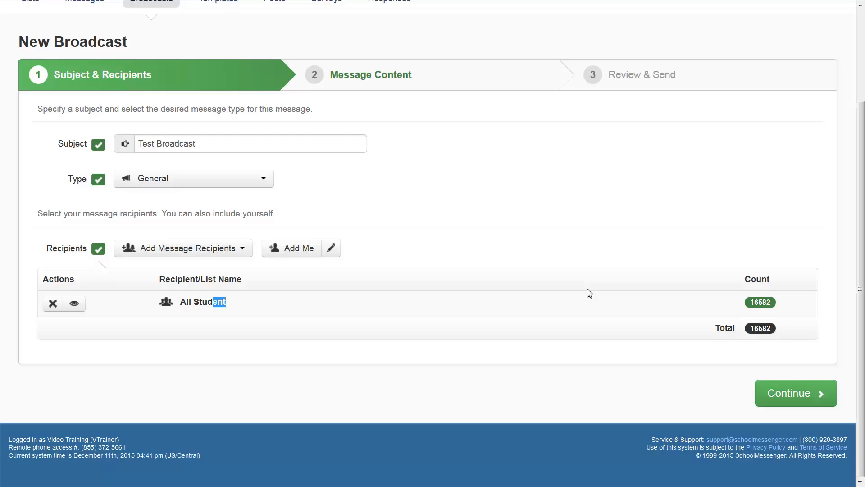
{"action": "left_click_drag", "start_coordinate": [246, 306], "coordinate": [181, 305]}
{"action": "left_click_drag", "start_coordinate": [76, 281], "coordinate": [43, 283]}
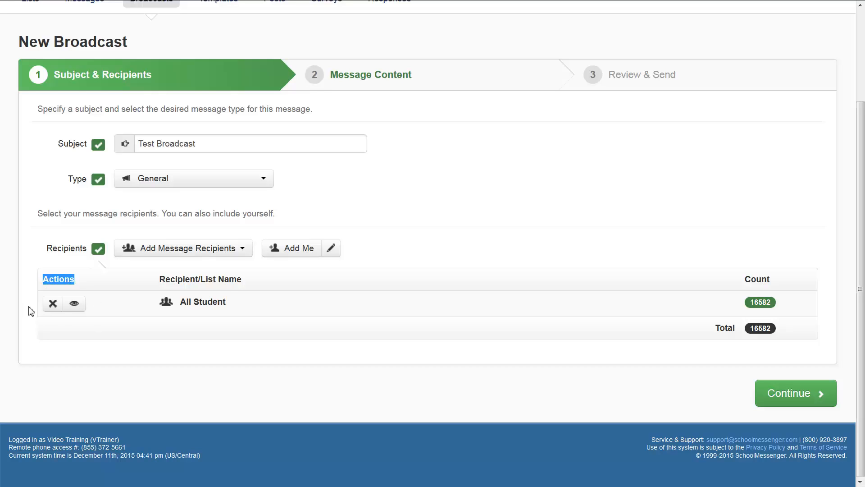
{"action": "left_click", "coordinate": [71, 331]}
{"action": "scroll", "coordinate": [243, 296], "scroll_direction": "up", "scroll_amount": 1}
{"action": "scroll", "coordinate": [244, 296], "scroll_direction": "up", "scroll_amount": 1}
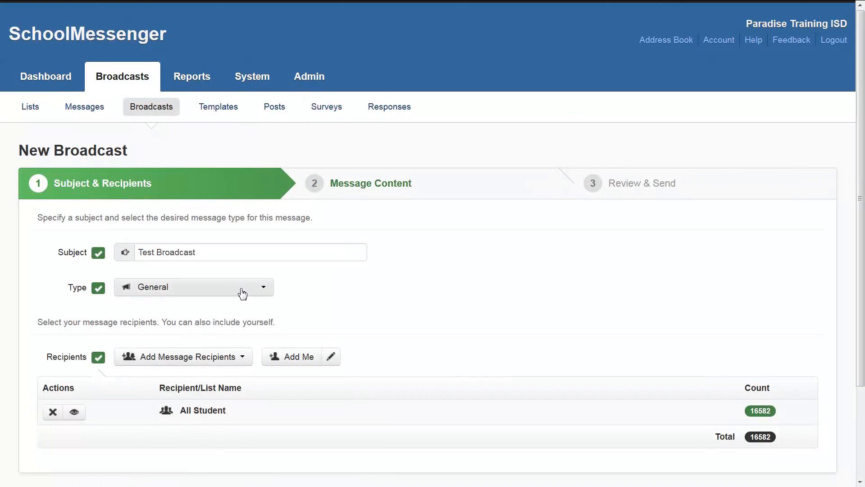
Add message recipients from the saved recipient lists, using the already ticked All Student list.
{"action": "scroll", "coordinate": [242, 293], "scroll_direction": "down", "scroll_amount": 2}
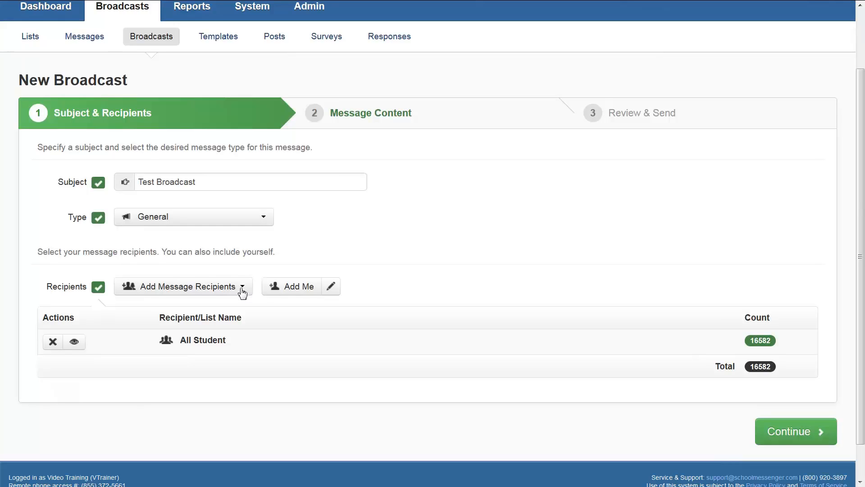
{"action": "left_click", "coordinate": [243, 291]}
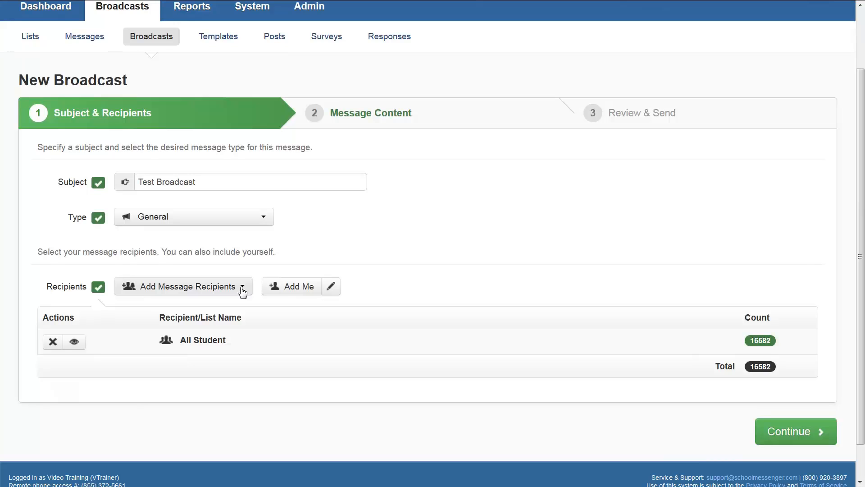
{"action": "left_click", "coordinate": [242, 291]}
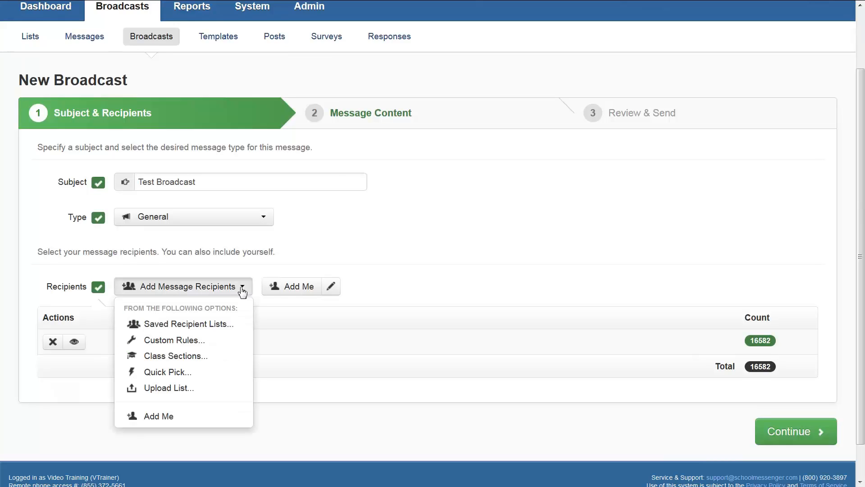
{"action": "left_click", "coordinate": [235, 329]}
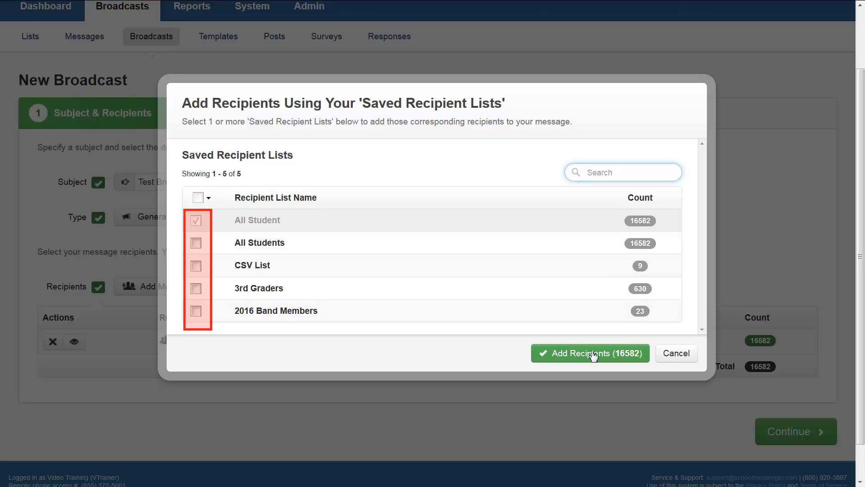
{"action": "left_click", "coordinate": [593, 354]}
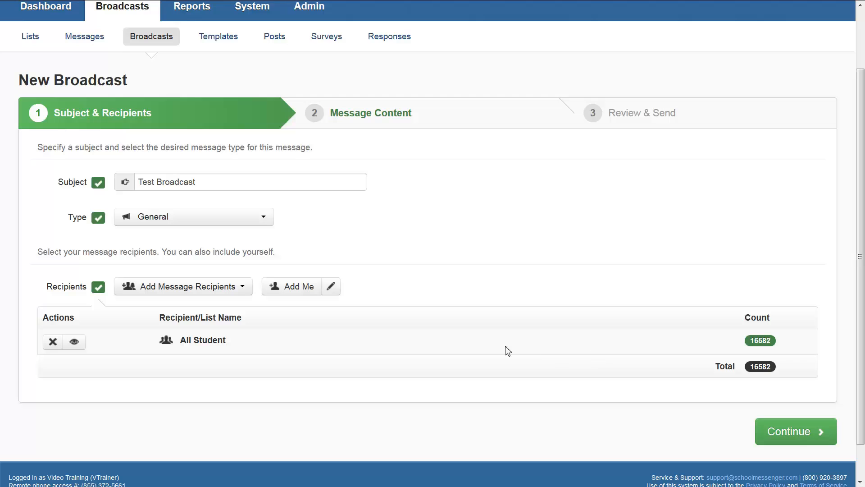
{"action": "left_click_drag", "start_coordinate": [245, 348], "coordinate": [165, 337]}
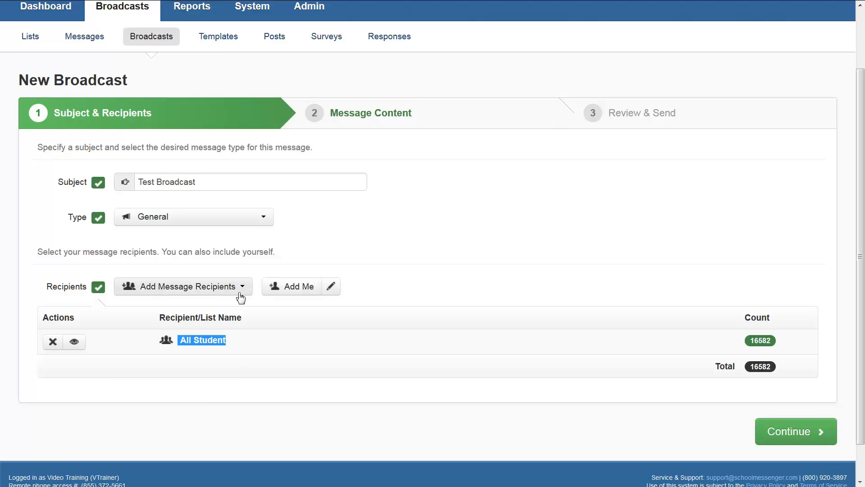
{"action": "left_click", "coordinate": [240, 350]}
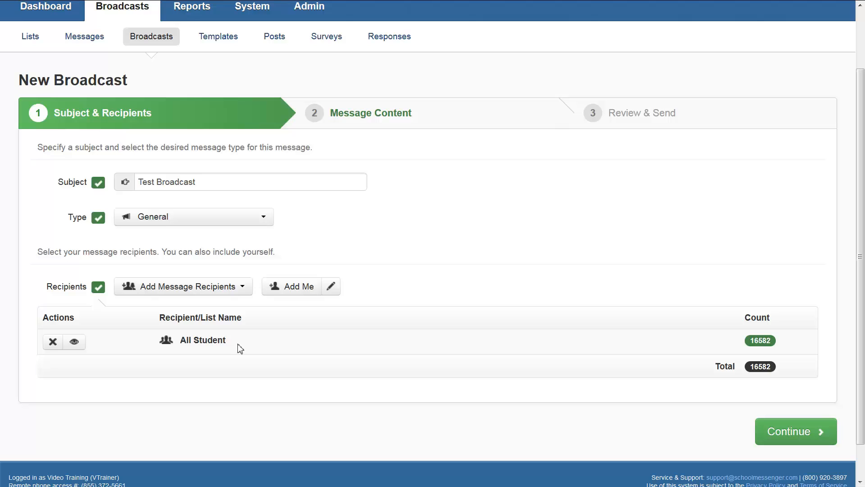
Add message recipients to the broadcast using a custom rule where Contact Type is in Staff.
{"action": "left_click", "coordinate": [243, 288]}
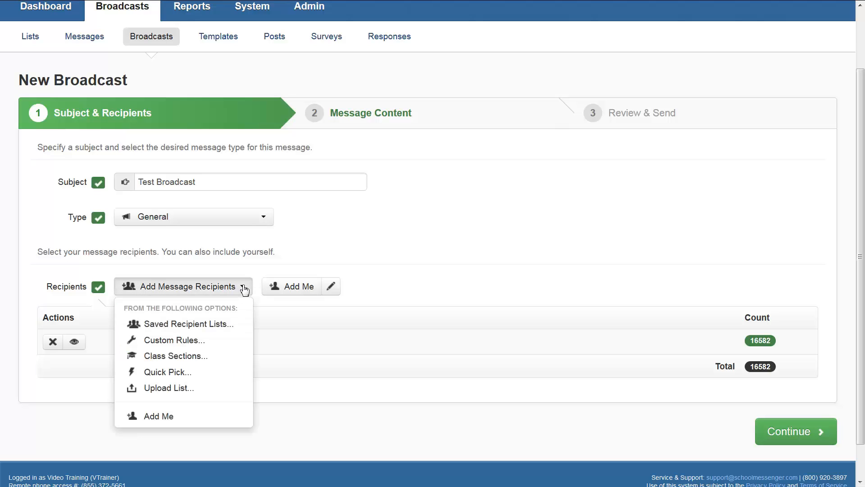
{"action": "left_click", "coordinate": [189, 345]}
{"action": "left_click", "coordinate": [252, 194]}
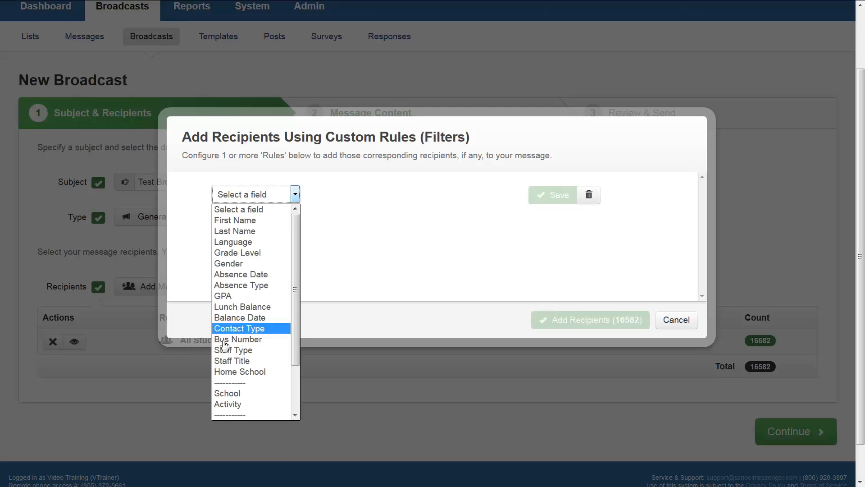
{"action": "left_click", "coordinate": [266, 332]}
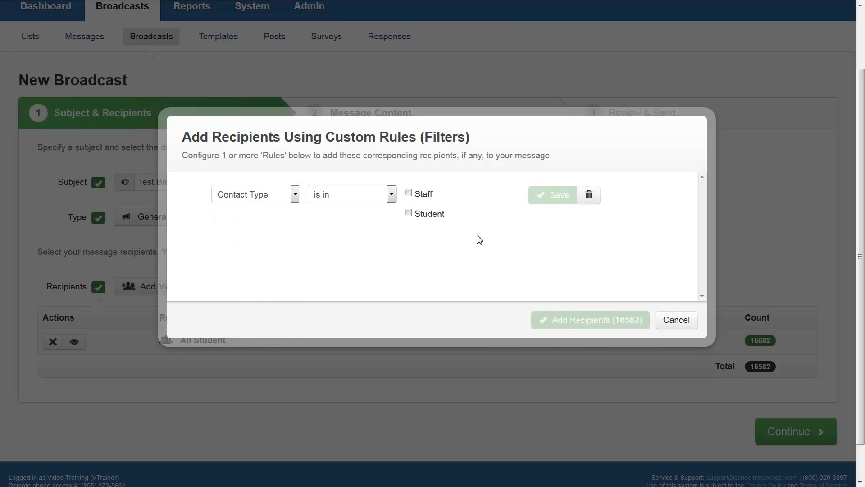
{"action": "left_click", "coordinate": [408, 193]}
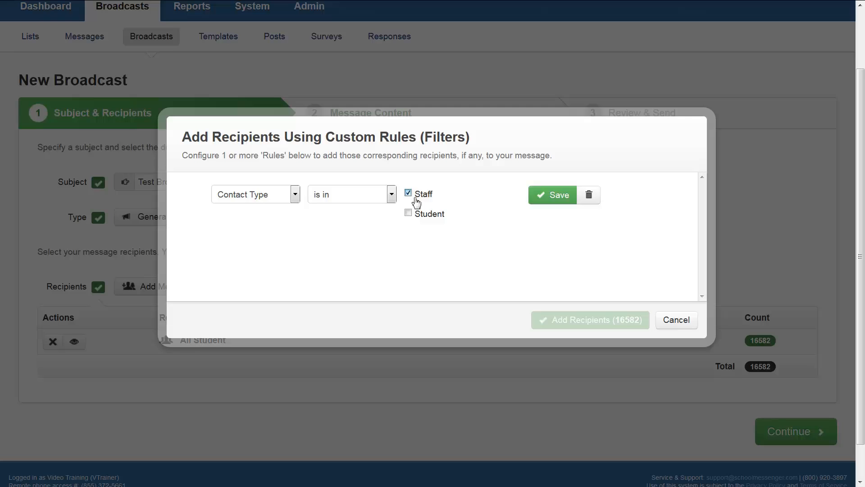
{"action": "left_click", "coordinate": [541, 199]}
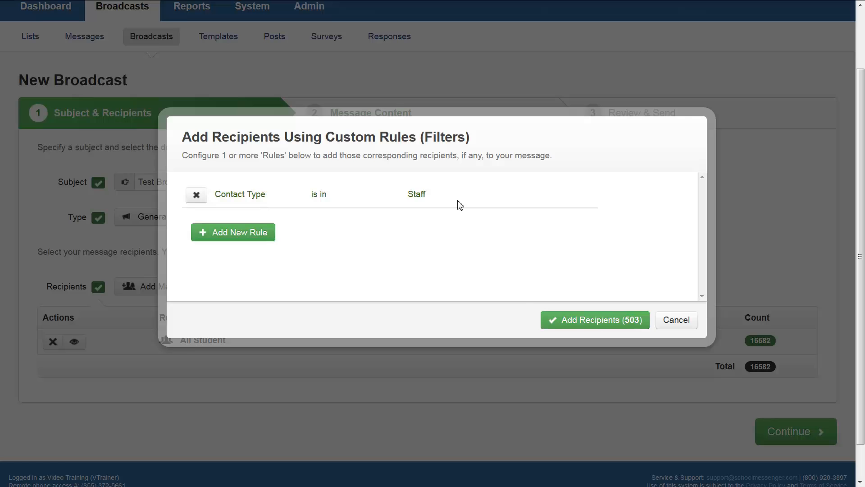
{"action": "left_click", "coordinate": [597, 322]}
Save the Contact Type is Staff recipient list for re-use under the name "All Staff".
{"action": "left_click_drag", "start_coordinate": [264, 366], "coordinate": [184, 365]}
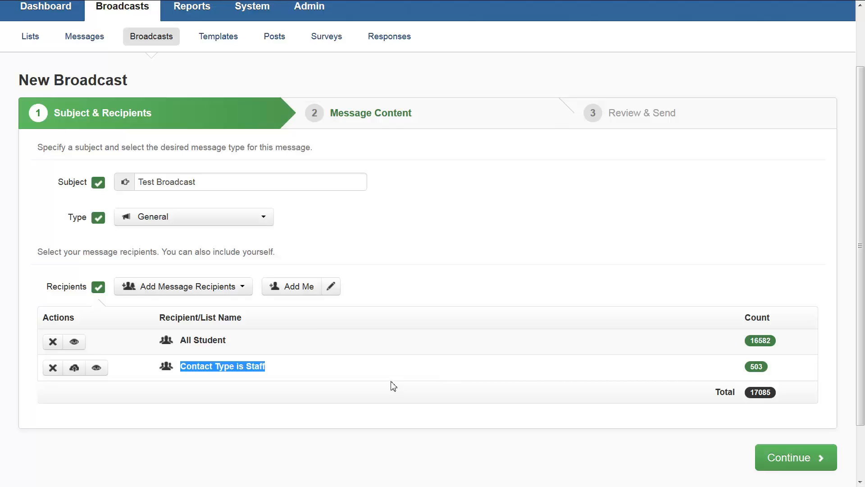
{"action": "left_click", "coordinate": [354, 370]}
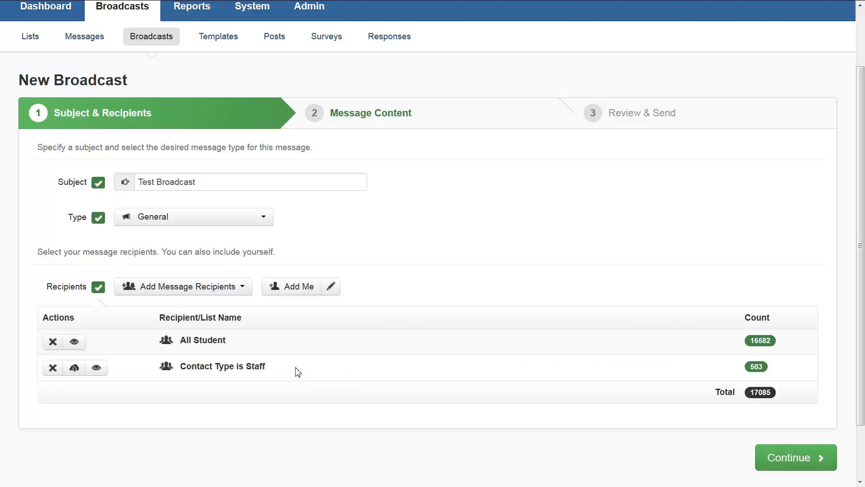
{"action": "left_click", "coordinate": [80, 372]}
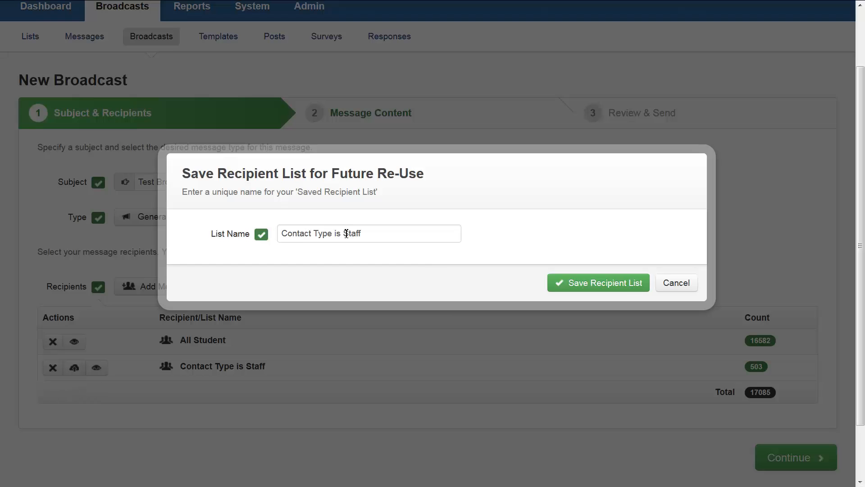
{"action": "left_click_drag", "start_coordinate": [347, 233], "coordinate": [123, 230]}
{"action": "key", "text": "BackSpace"}
{"action": "type", "text": "All"}
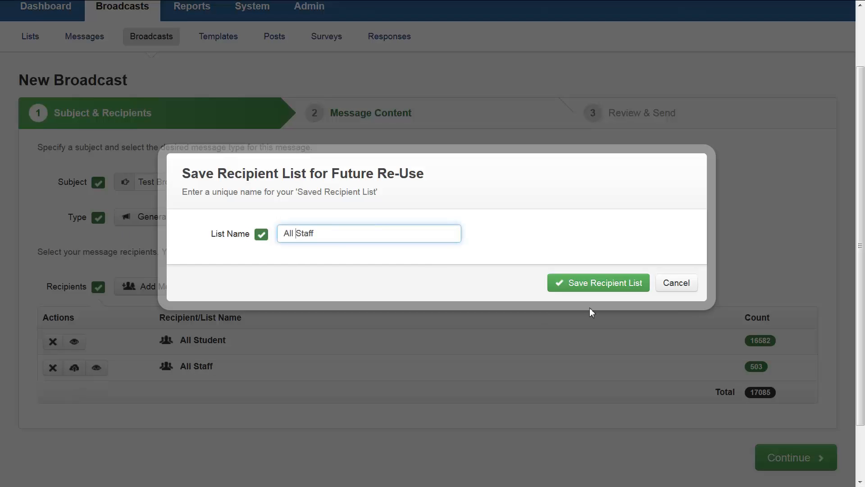
{"action": "left_click", "coordinate": [632, 288]}
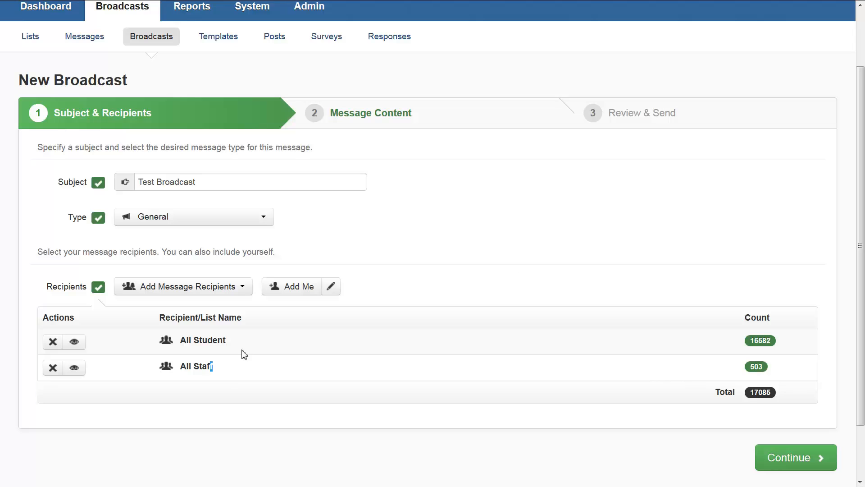
{"action": "left_click_drag", "start_coordinate": [214, 366], "coordinate": [171, 363]}
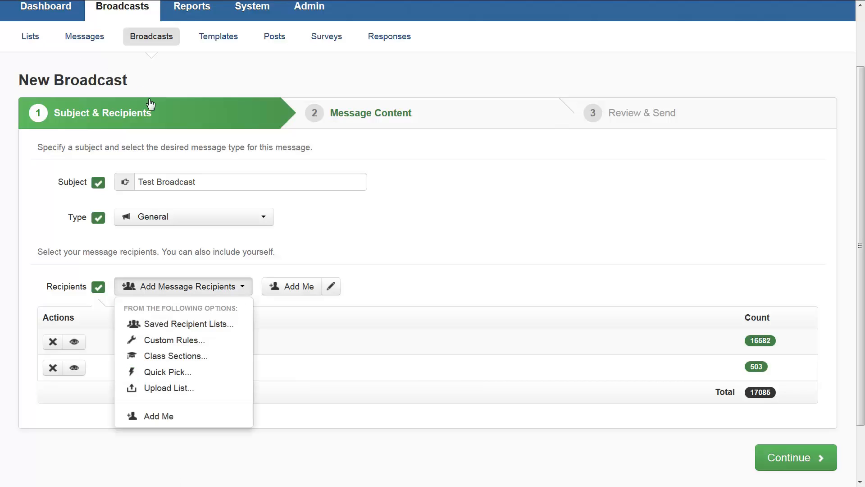
Start another set of custom recipient rules with a saved rule where Contact Type is in Student.
{"action": "left_click", "coordinate": [199, 341]}
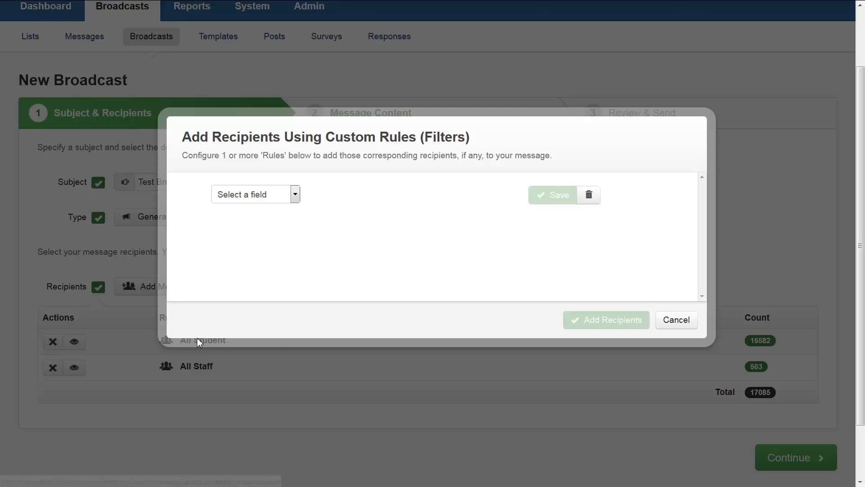
{"action": "left_click", "coordinate": [296, 199]}
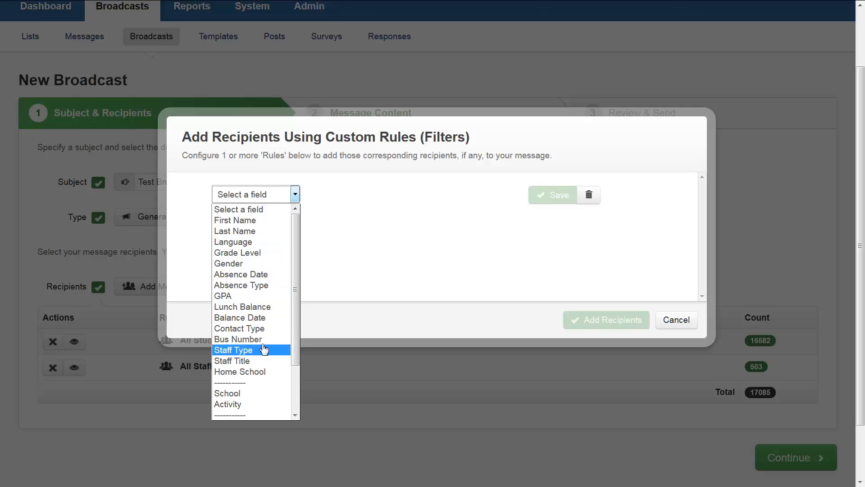
{"action": "left_click", "coordinate": [277, 333]}
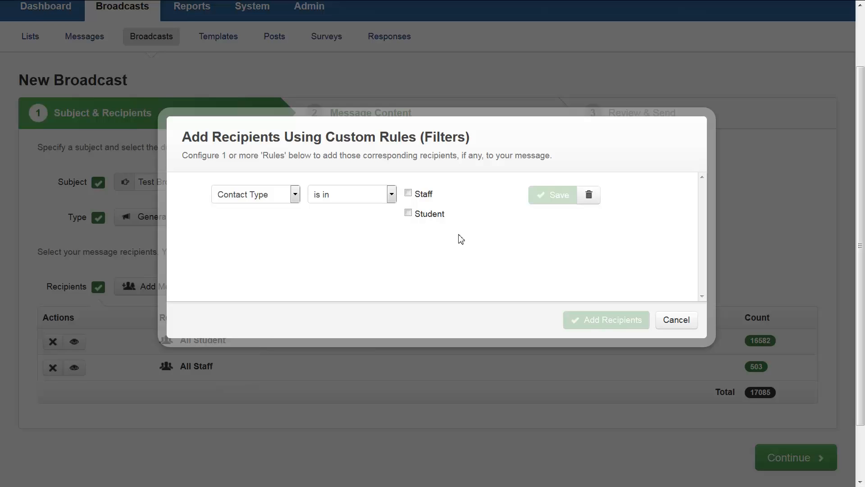
{"action": "left_click", "coordinate": [408, 213]}
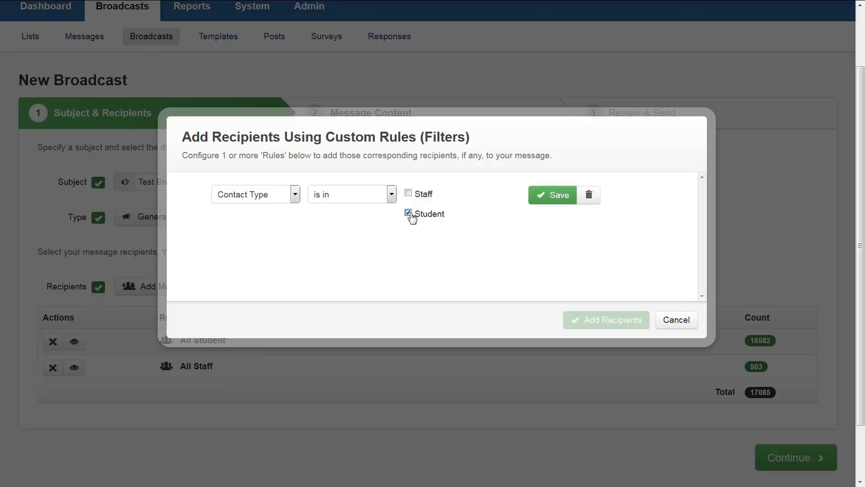
{"action": "left_click", "coordinate": [570, 203]}
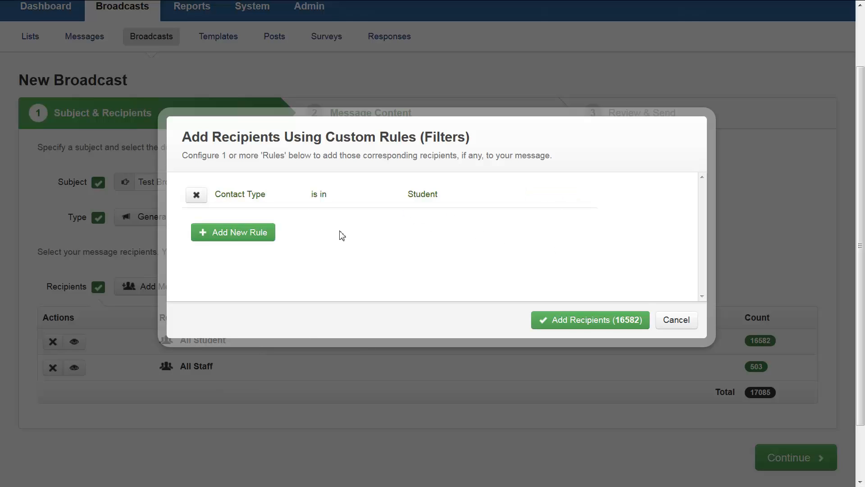
Add a second rule where Grade Level is in 3 and add the matching recipients to the broadcast.
{"action": "left_click", "coordinate": [260, 236]}
{"action": "left_click", "coordinate": [293, 221]}
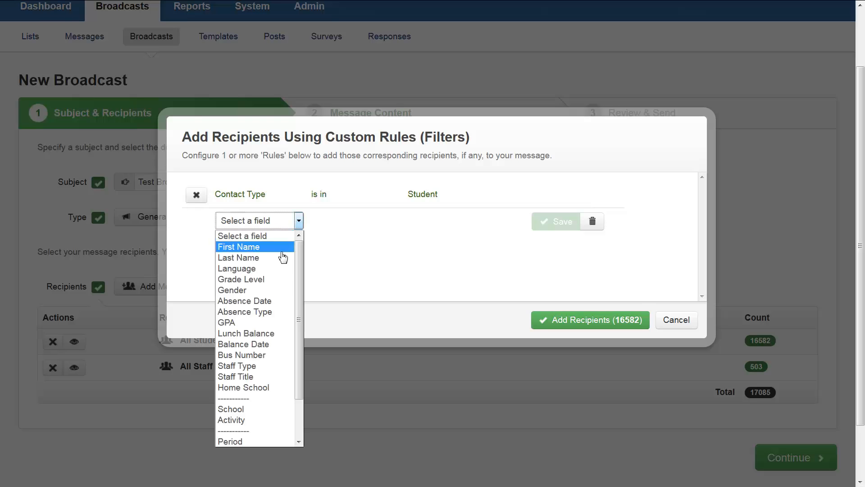
{"action": "left_click", "coordinate": [241, 279]}
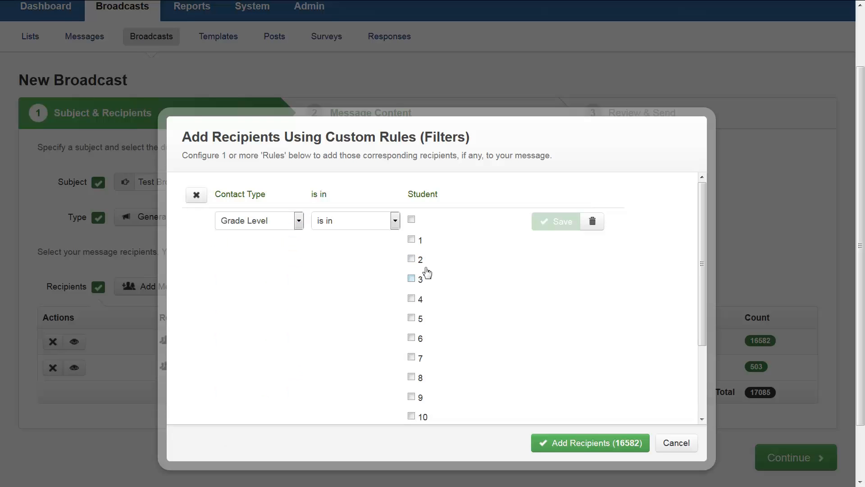
{"action": "left_click", "coordinate": [411, 278]}
{"action": "left_click", "coordinate": [555, 221]}
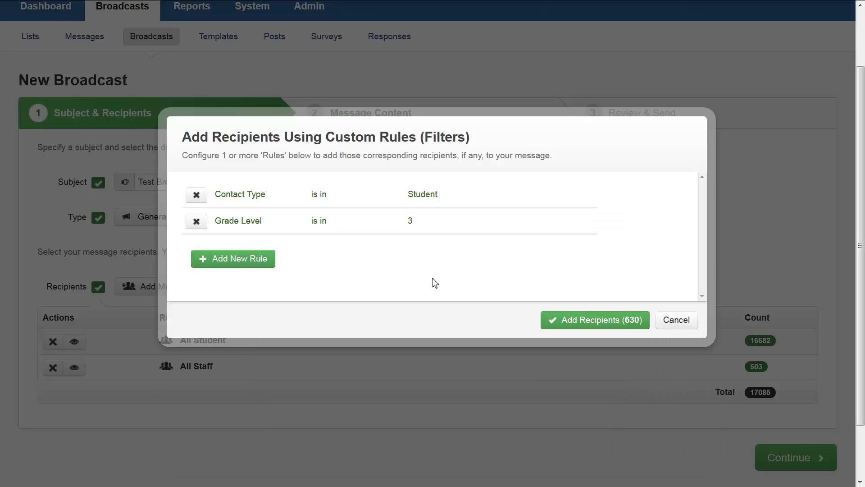
{"action": "left_click", "coordinate": [612, 320]}
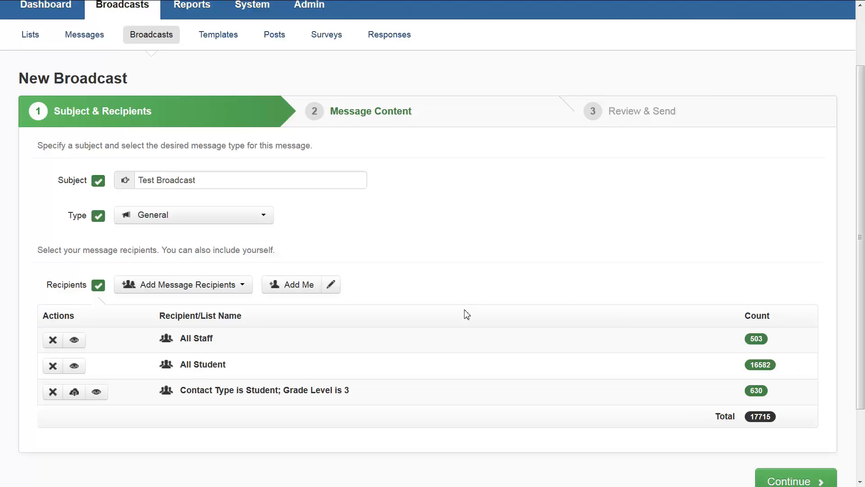
Save the grade 3 student recipient list for re-use under the name "Grade Level is 3".
{"action": "scroll", "coordinate": [466, 314], "scroll_direction": "down", "scroll_amount": 3}
{"action": "left_click_drag", "start_coordinate": [350, 322], "coordinate": [180, 322]}
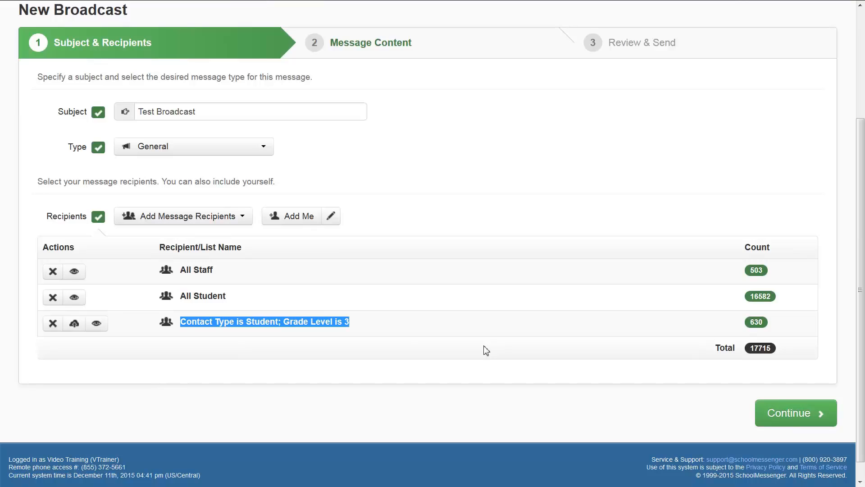
{"action": "left_click", "coordinate": [74, 323]}
{"action": "left_click", "coordinate": [74, 324]}
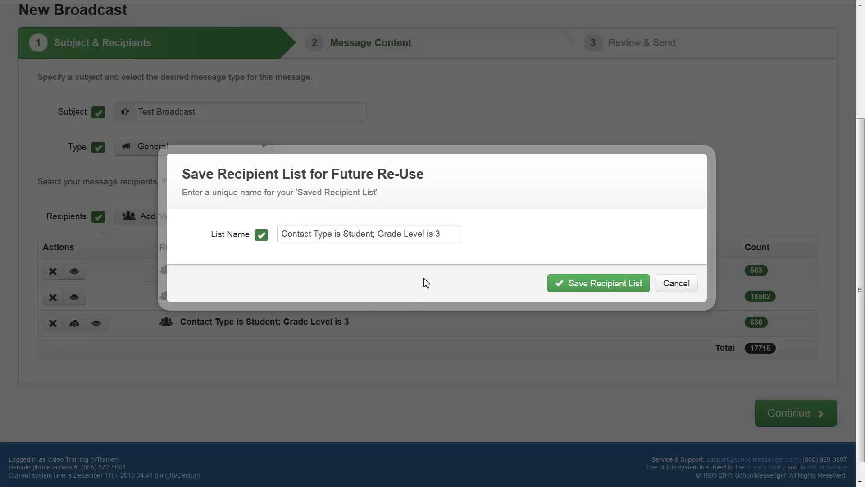
{"action": "double_click", "coordinate": [374, 233]}
{"action": "left_click_drag", "start_coordinate": [302, 234], "coordinate": [124, 225]}
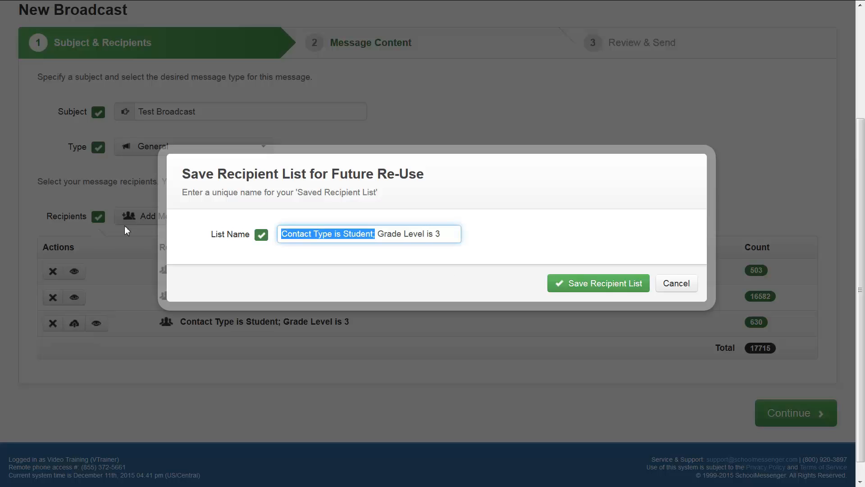
{"action": "key", "text": "BackSpace"}
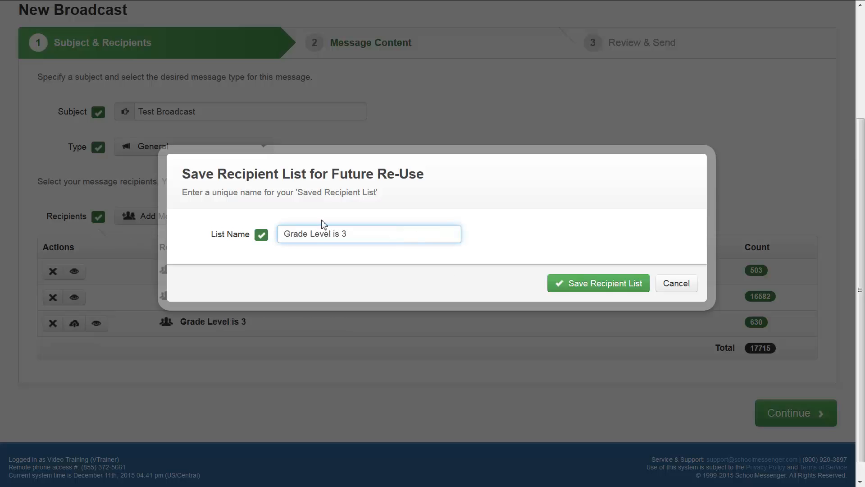
{"action": "left_click", "coordinate": [614, 293]}
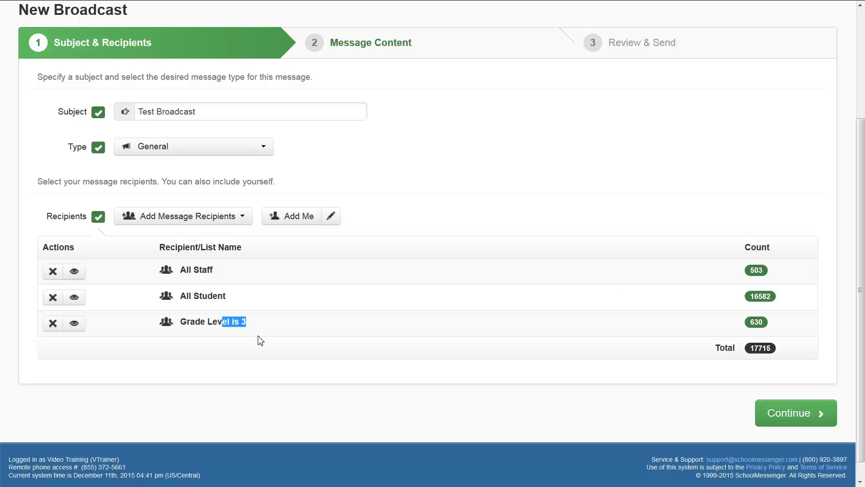
{"action": "left_click_drag", "start_coordinate": [270, 321], "coordinate": [163, 323]}
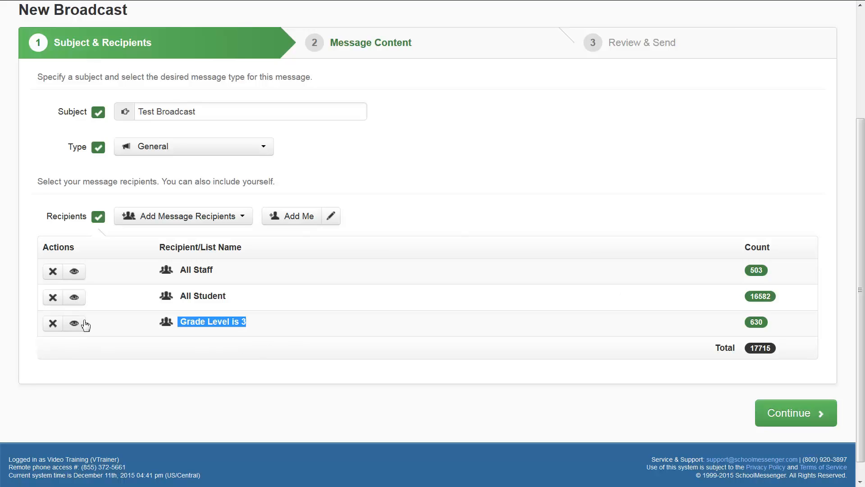
{"action": "left_click", "coordinate": [208, 349]}
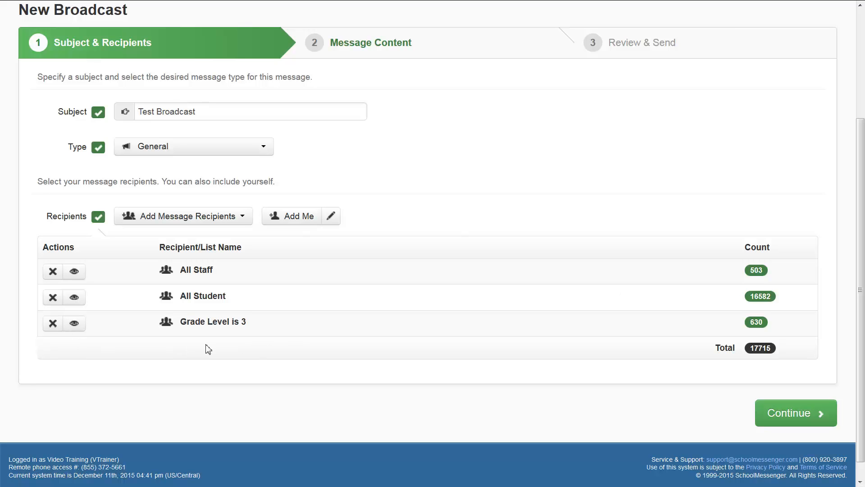
Preview the All Student list and look through its names, destinations and schools.
{"action": "left_click", "coordinate": [74, 298]}
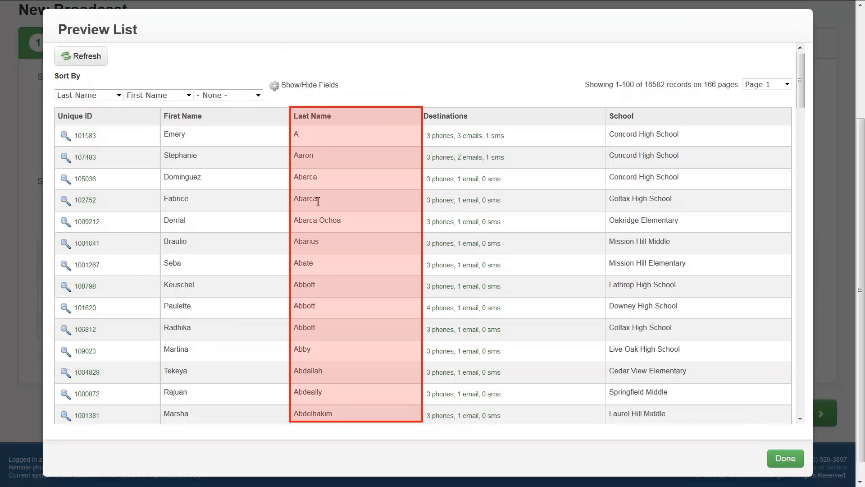
{"action": "triple_click", "coordinate": [328, 116]}
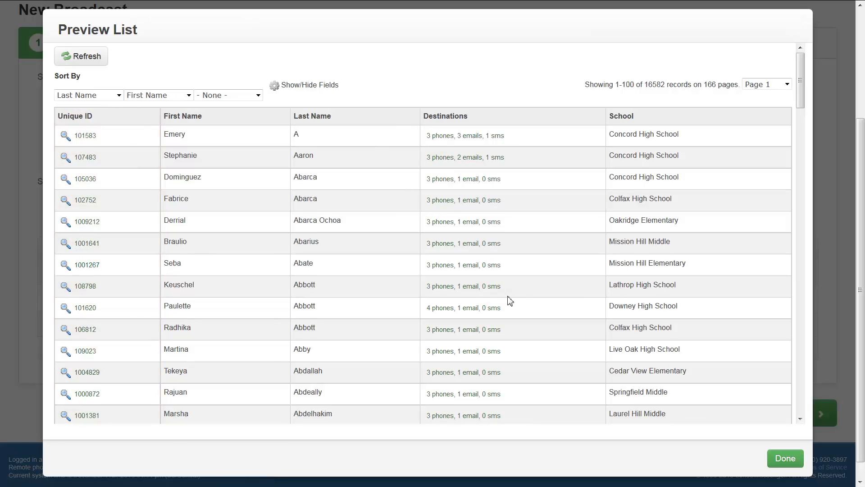
{"action": "scroll", "coordinate": [508, 297], "scroll_direction": "down", "scroll_amount": 5}
{"action": "scroll", "coordinate": [467, 296], "scroll_direction": "down", "scroll_amount": 3}
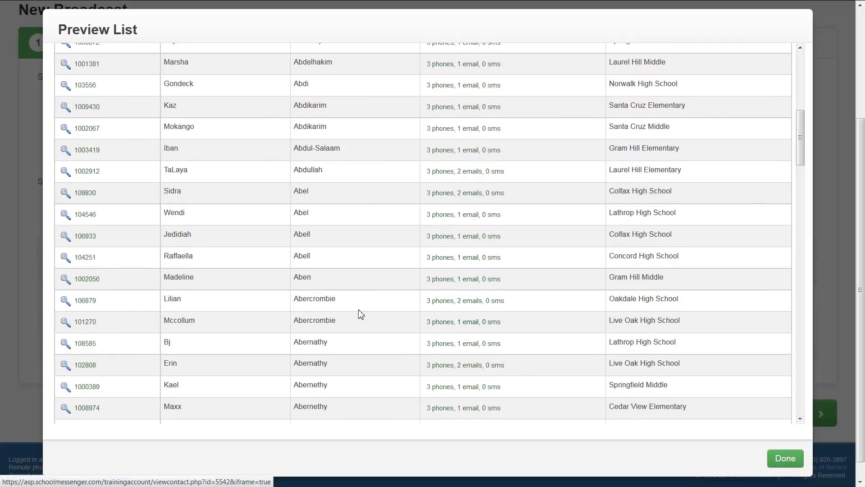
Open the contact record of a Live Oak High School student with two emails and examine the profile fields and contact details.
{"action": "left_click", "coordinate": [454, 366]}
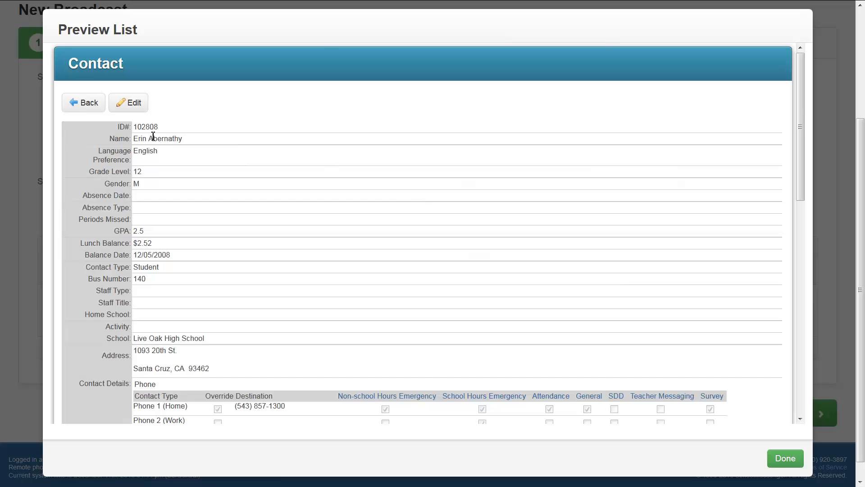
{"action": "left_click_drag", "start_coordinate": [104, 140], "coordinate": [130, 339]}
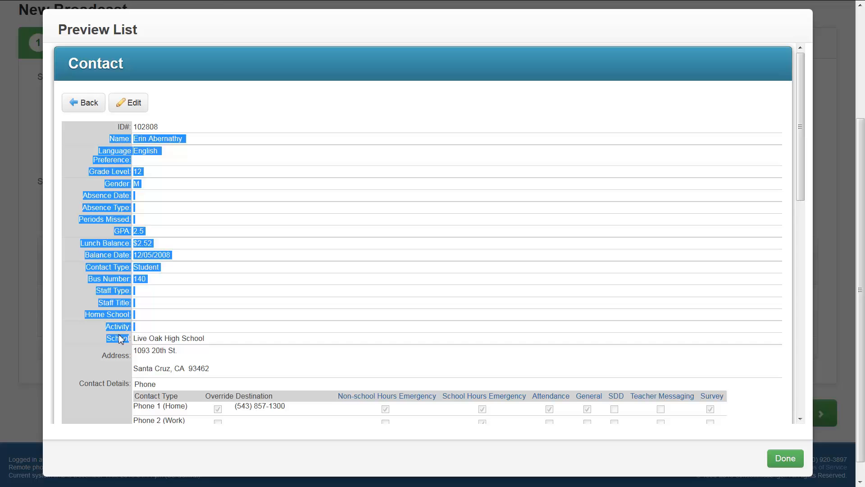
{"action": "left_click", "coordinate": [302, 273]}
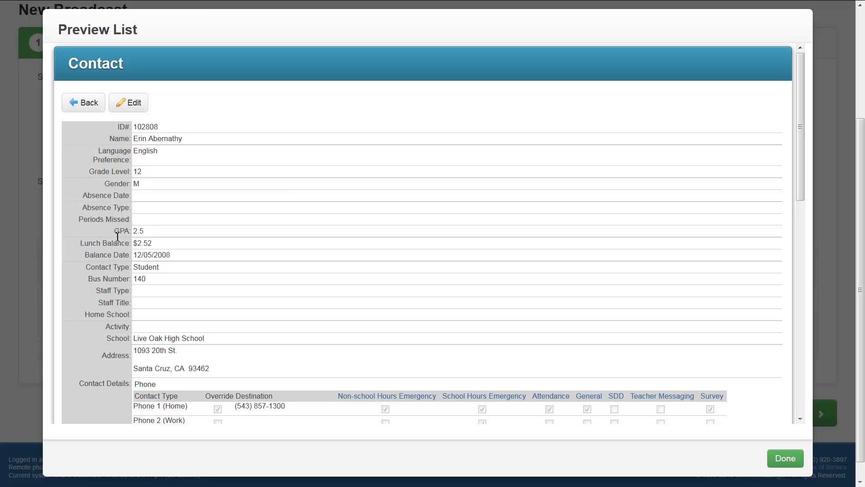
{"action": "scroll", "coordinate": [272, 194], "scroll_direction": "down", "scroll_amount": 2}
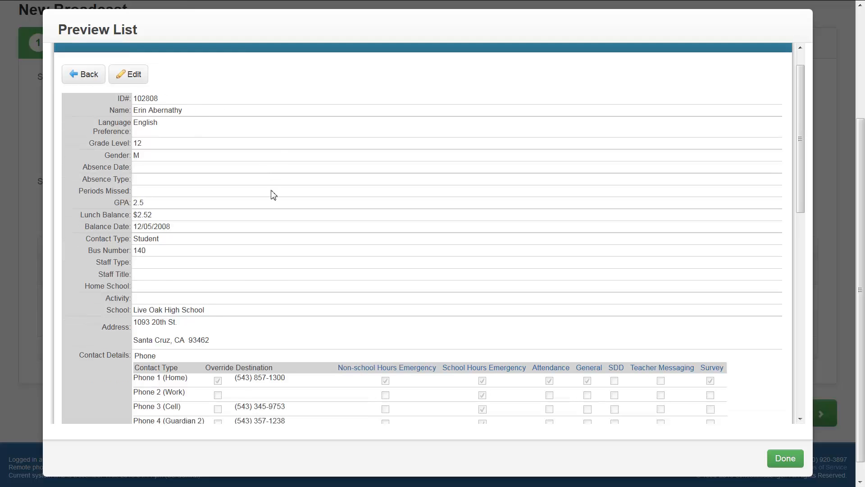
{"action": "scroll", "coordinate": [272, 194], "scroll_direction": "down", "scroll_amount": 2}
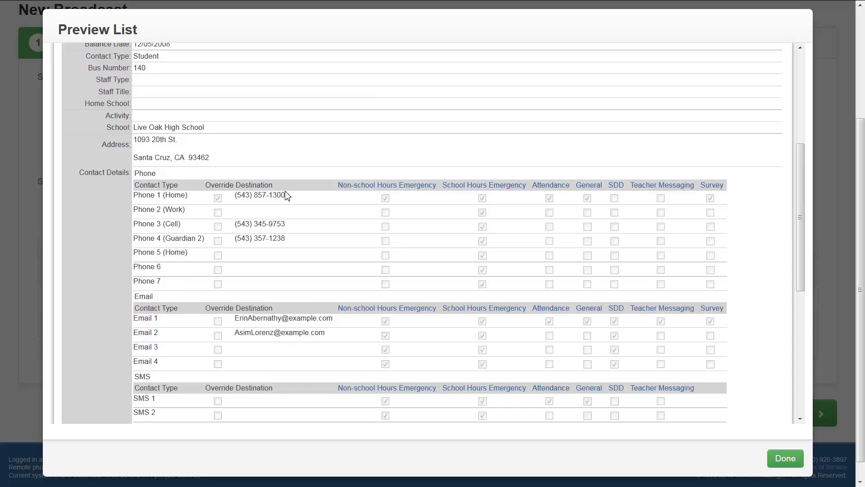
Check the message types for the student's Phone 1 (Home), and return from the contact record to close the list preview.
{"action": "left_click_drag", "start_coordinate": [287, 195], "coordinate": [238, 195]}
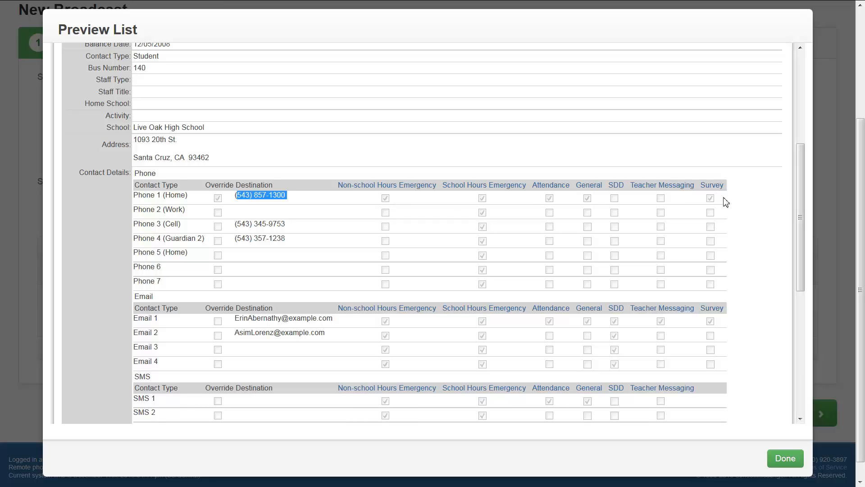
{"action": "left_click", "coordinate": [743, 199]}
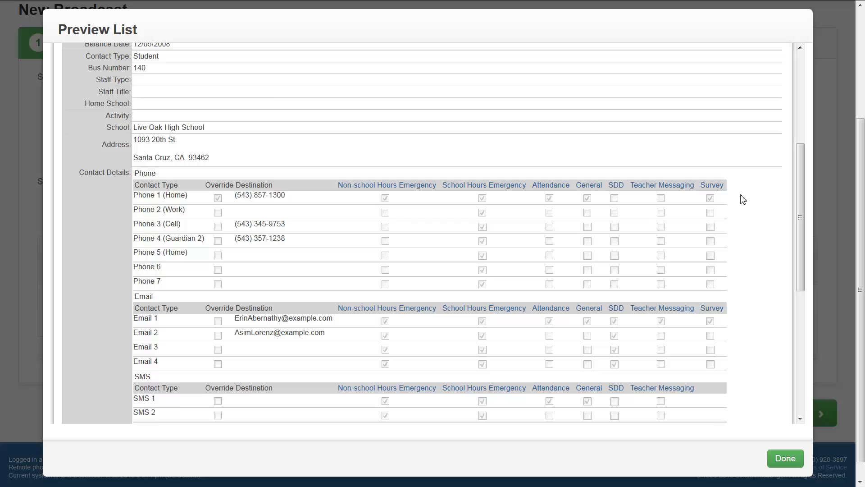
{"action": "scroll", "coordinate": [743, 199], "scroll_direction": "up", "scroll_amount": 5}
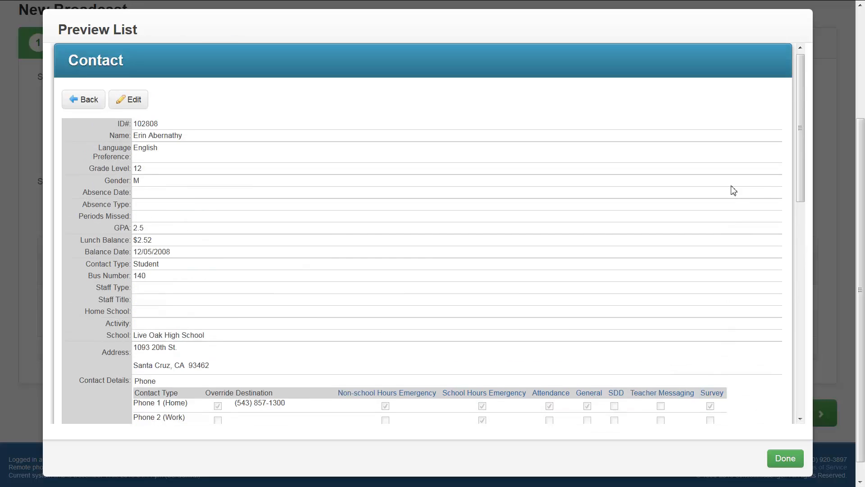
{"action": "left_click", "coordinate": [77, 107]}
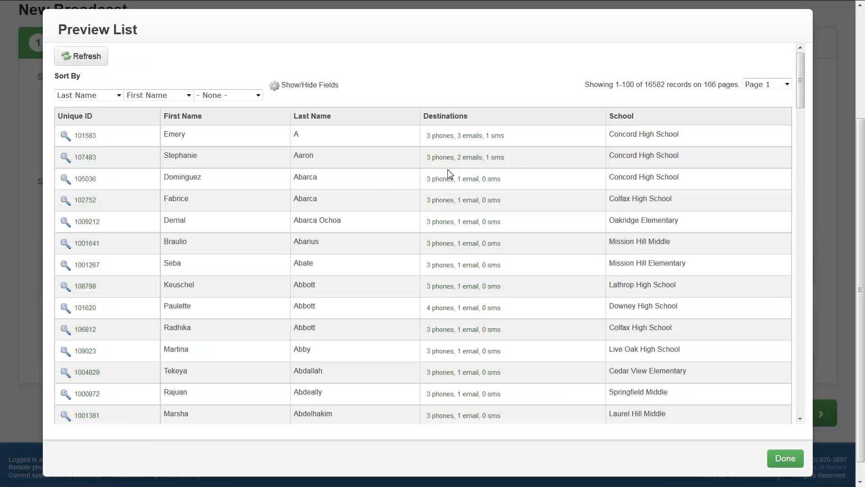
{"action": "left_click", "coordinate": [795, 460]}
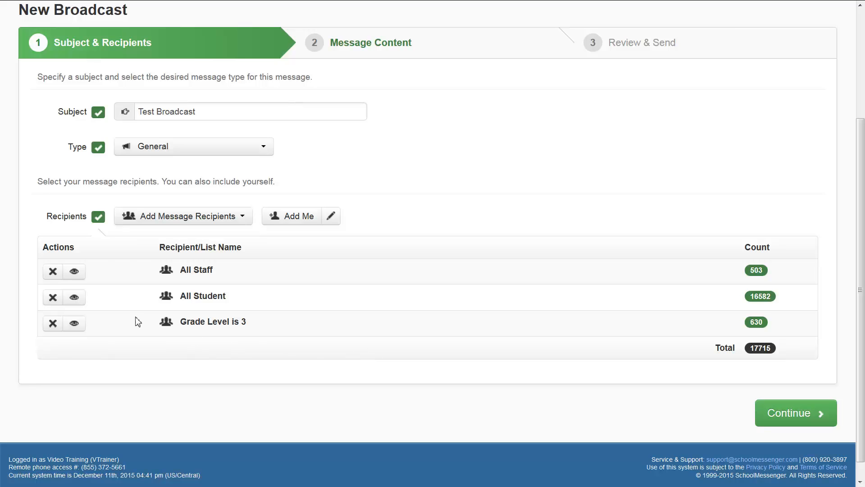
Remove the Grade Level is 3 list from the broadcast's recipients.
{"action": "left_click_drag", "start_coordinate": [74, 247], "coordinate": [39, 247]}
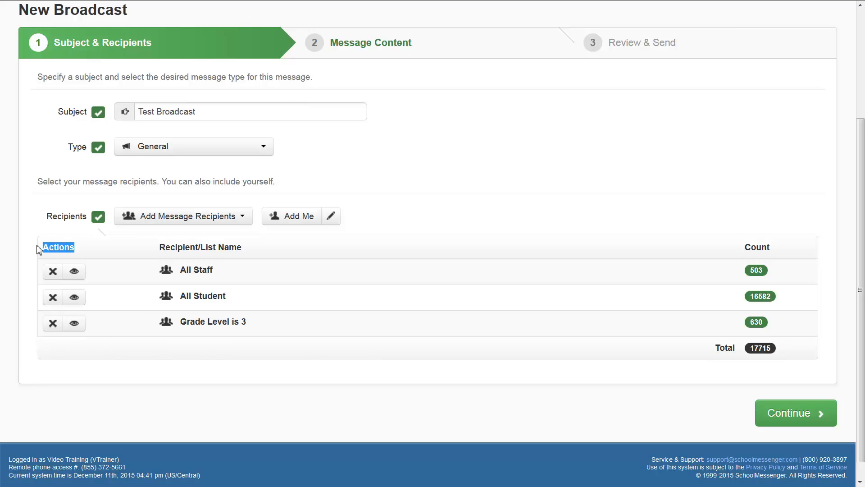
{"action": "left_click", "coordinate": [53, 324]}
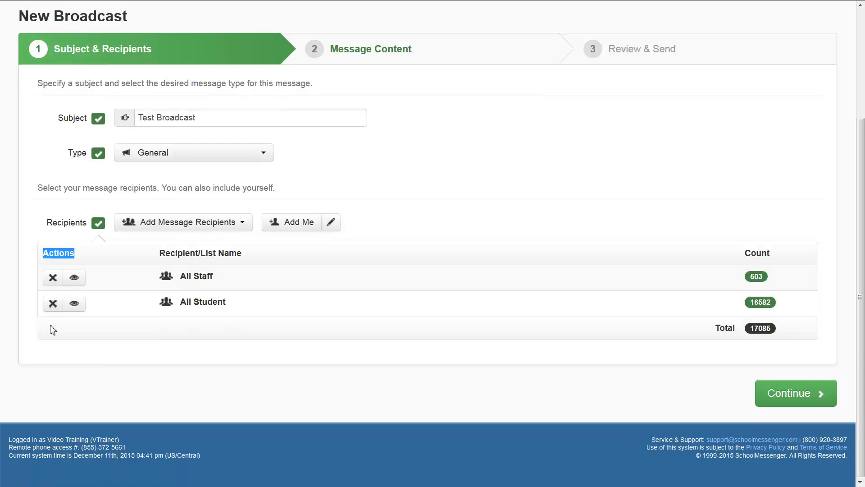
{"action": "left_click", "coordinate": [189, 339]}
Look through the saved recipient lists available for the broadcast and close them without adding any.
{"action": "left_click", "coordinate": [244, 230]}
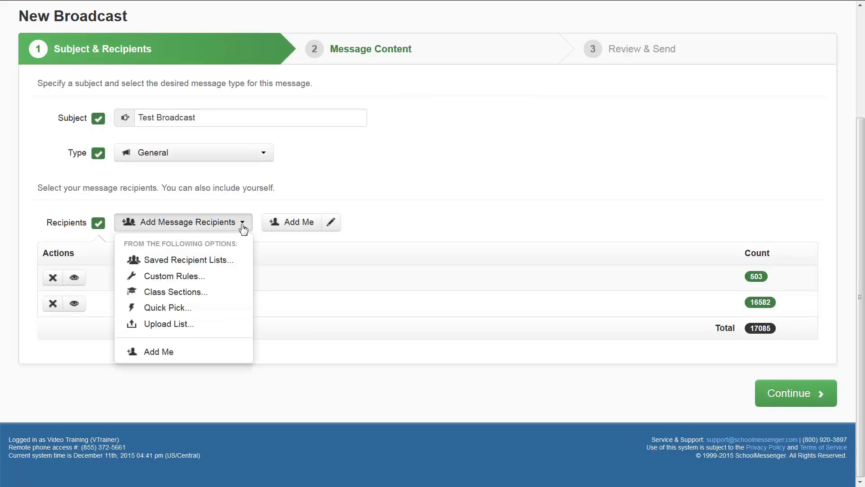
{"action": "left_click", "coordinate": [225, 260]}
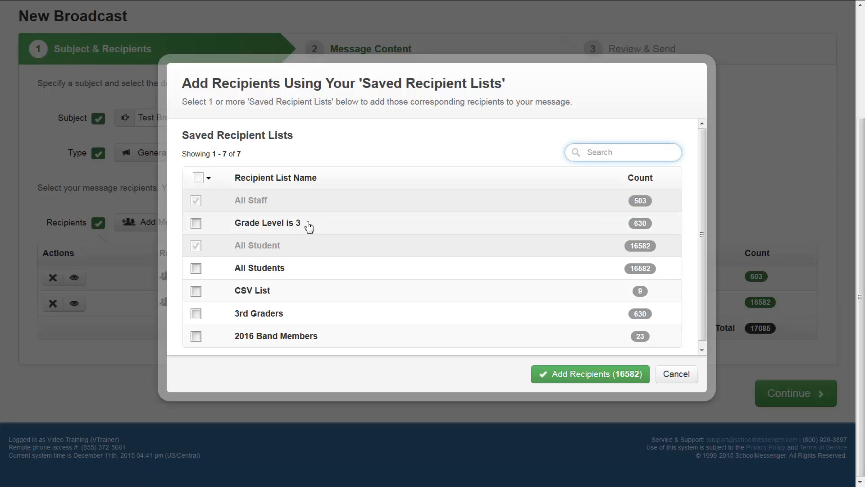
{"action": "left_click", "coordinate": [679, 375]}
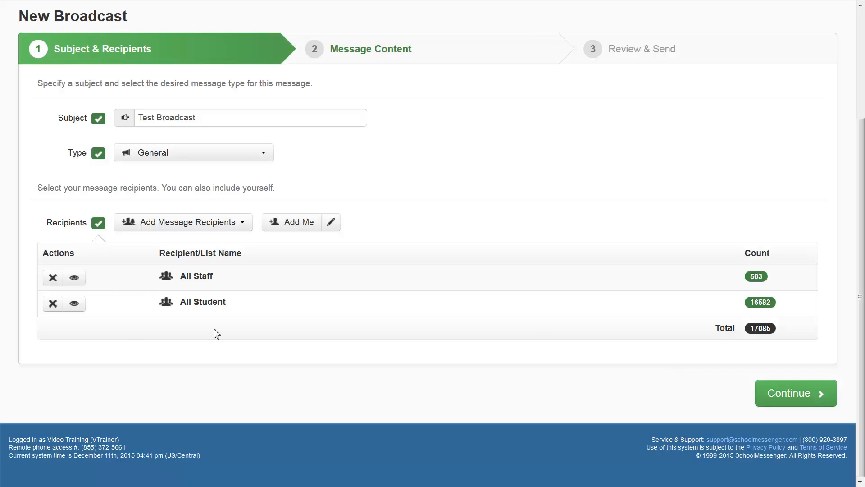